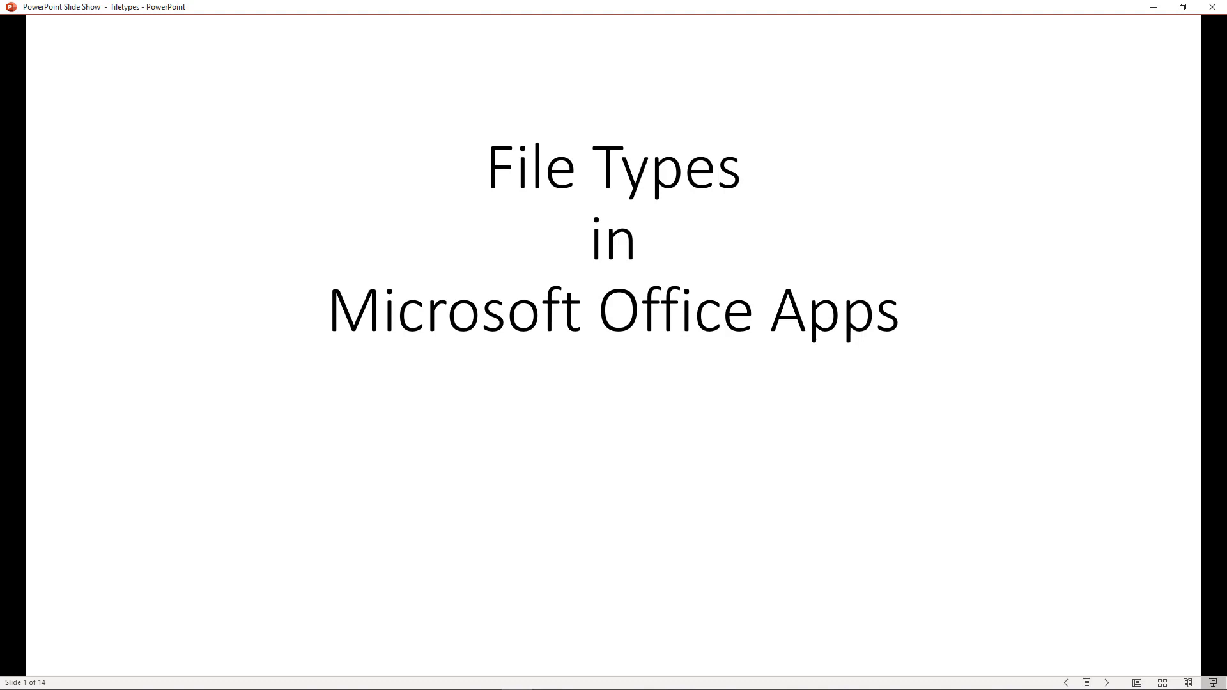
Step: Advance the slide show to slide 3, which lists Word's 17 save-as file types
key("Right")
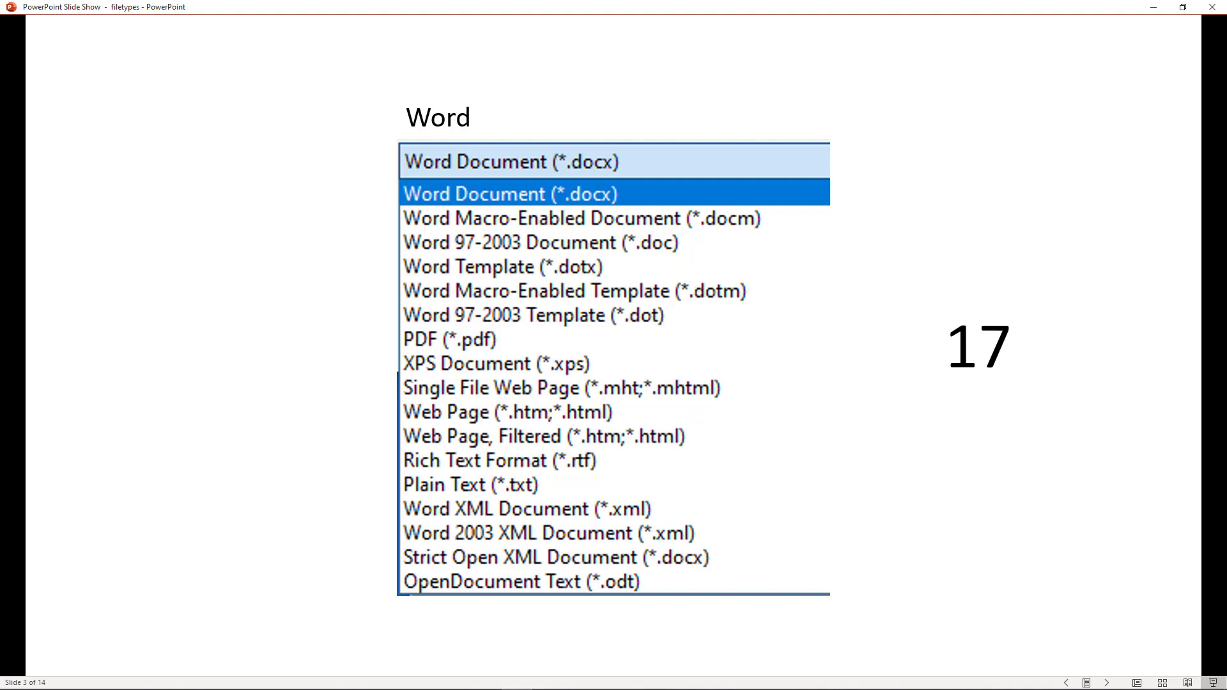
Step: Switch to Word's Random text document and open the Save as type list in the Save As dialog
mouse_move(423, 682)
left_click(486, 678)
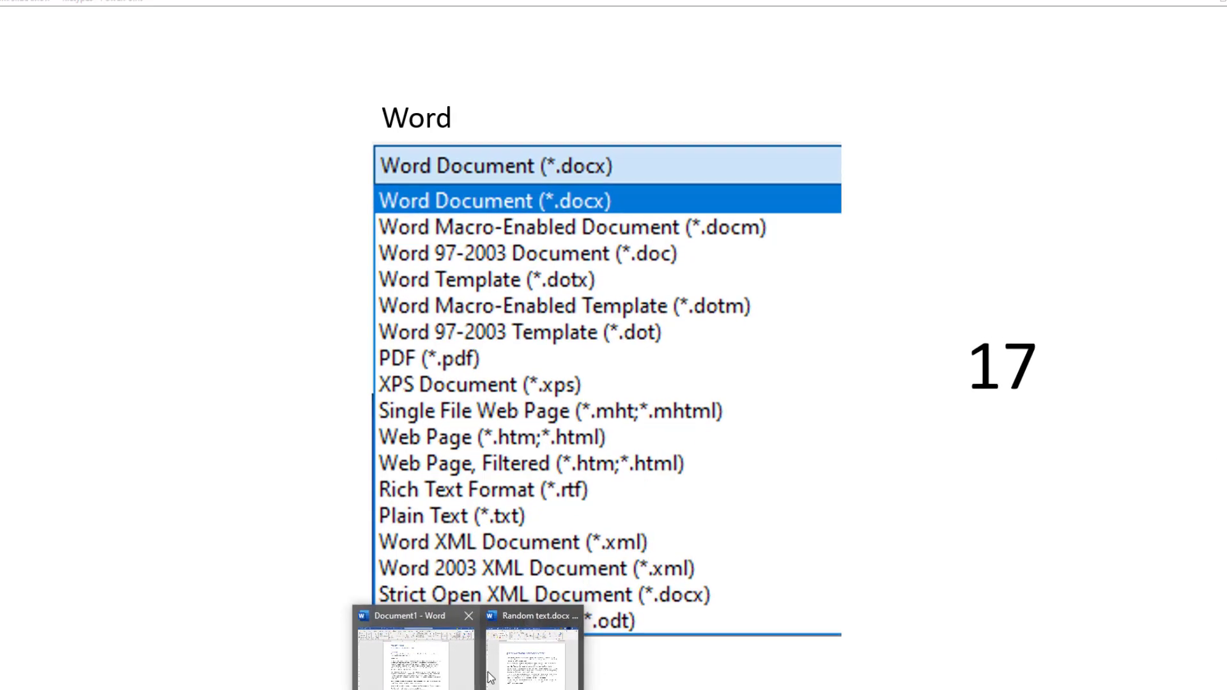
left_click(501, 649)
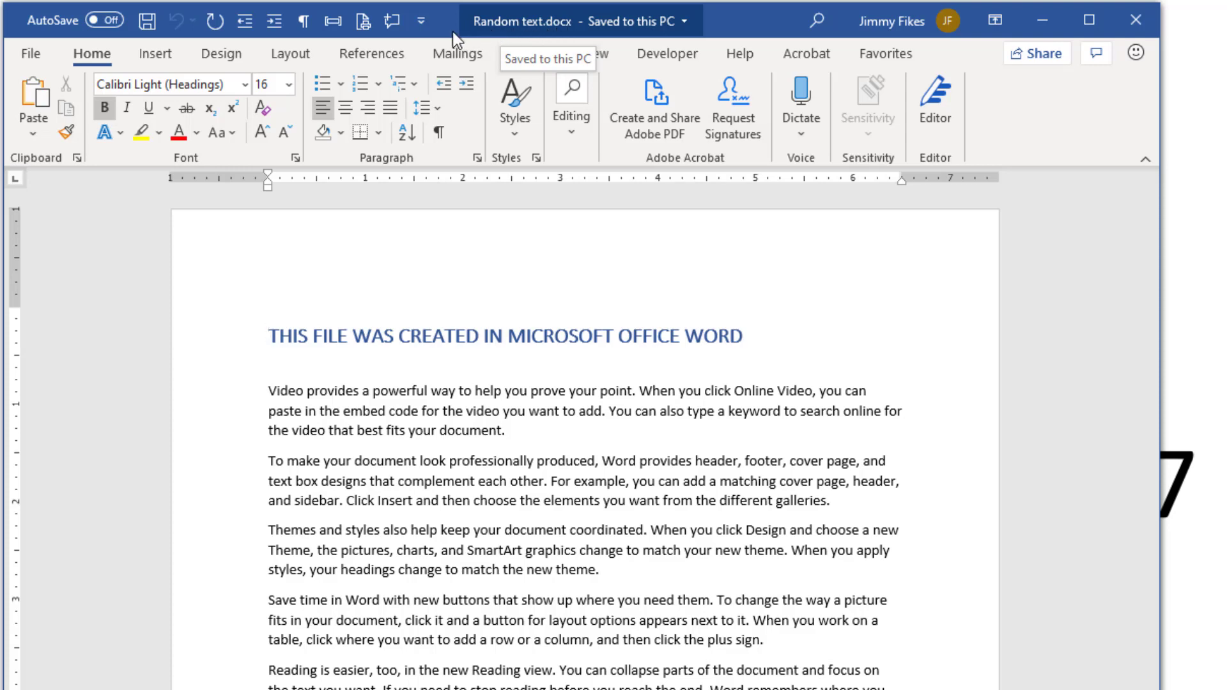
left_click(32, 55)
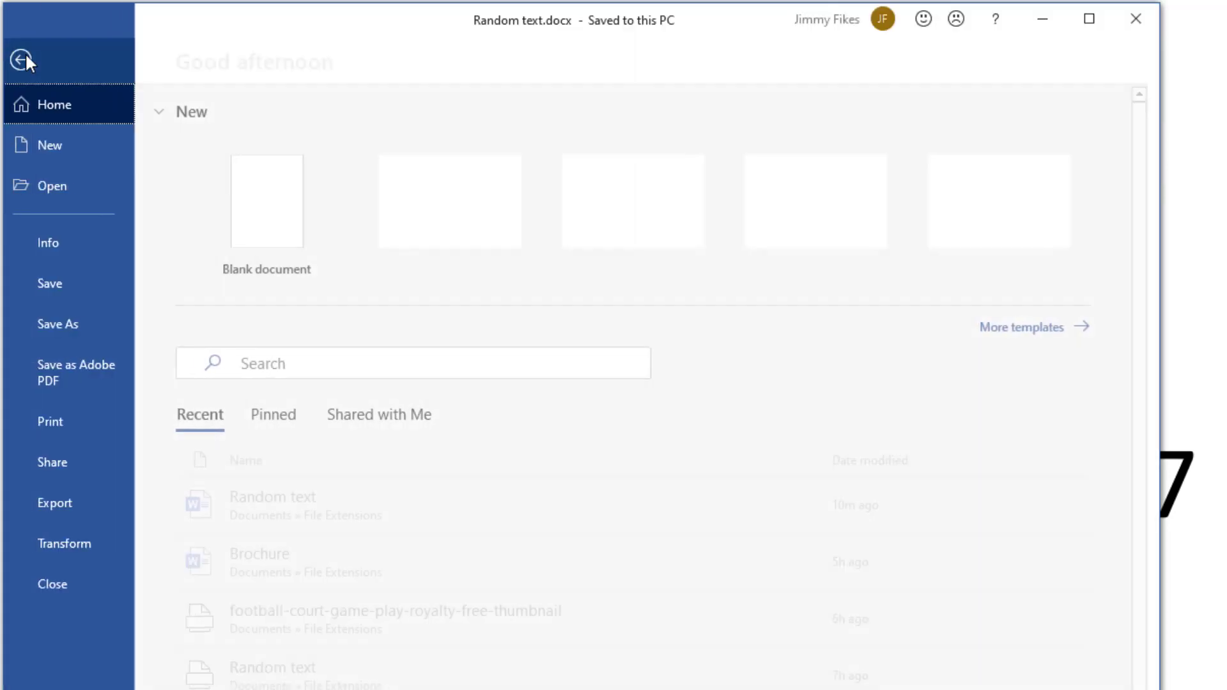
left_click(65, 324)
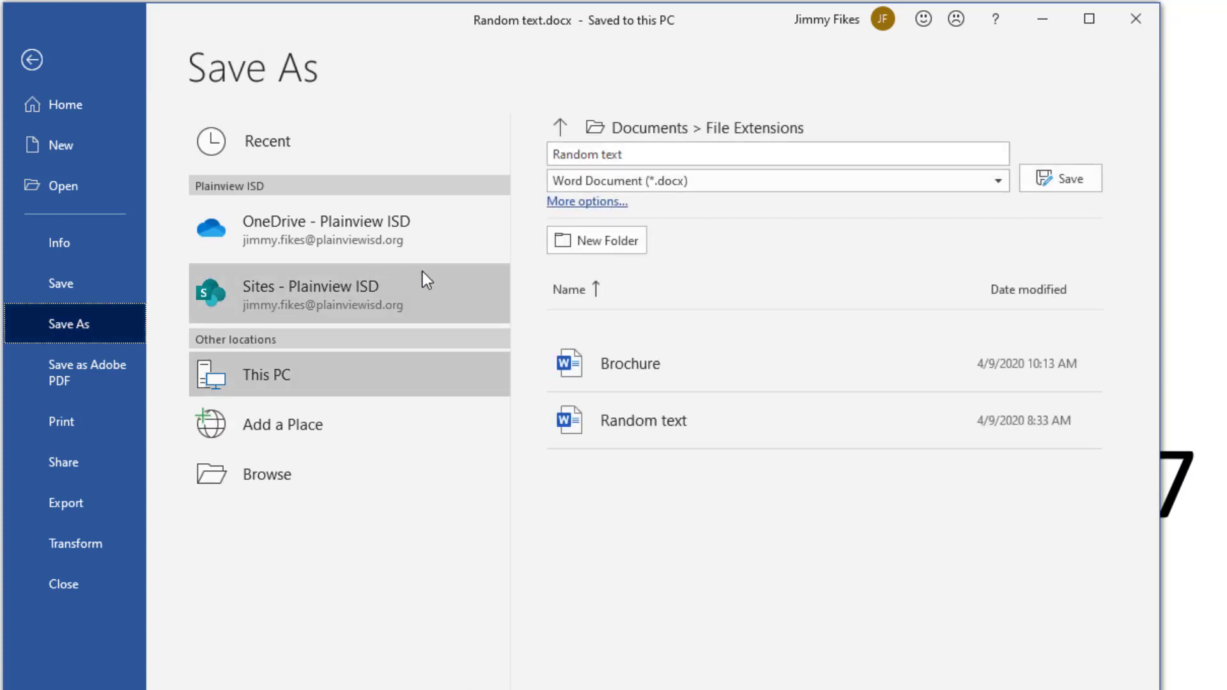
left_click(290, 485)
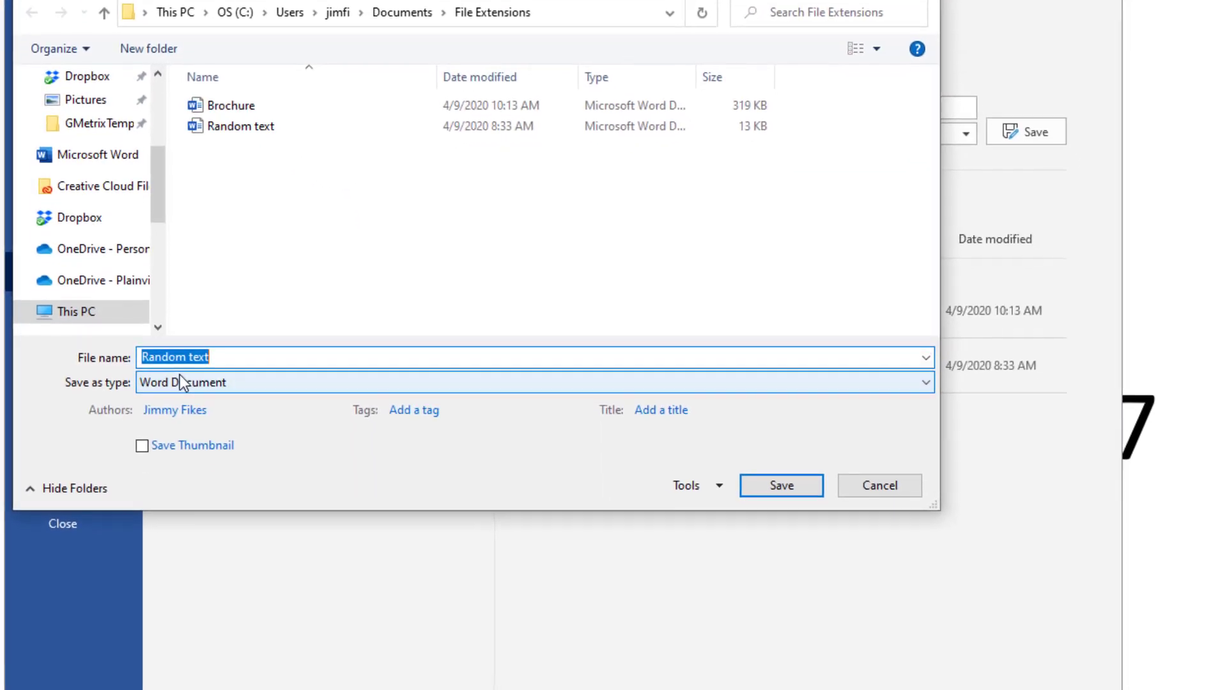
left_click(179, 370)
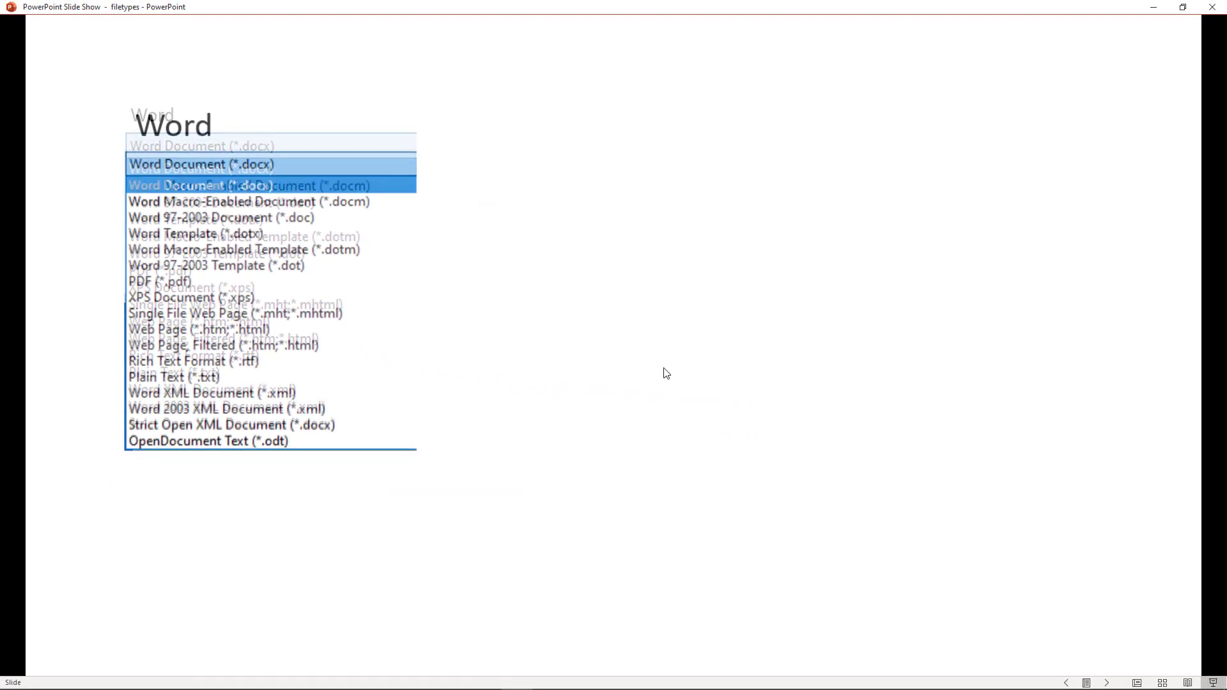
Step: Advance to the Excel slide and move its 29 file types beside Word's list
left_click(660, 374)
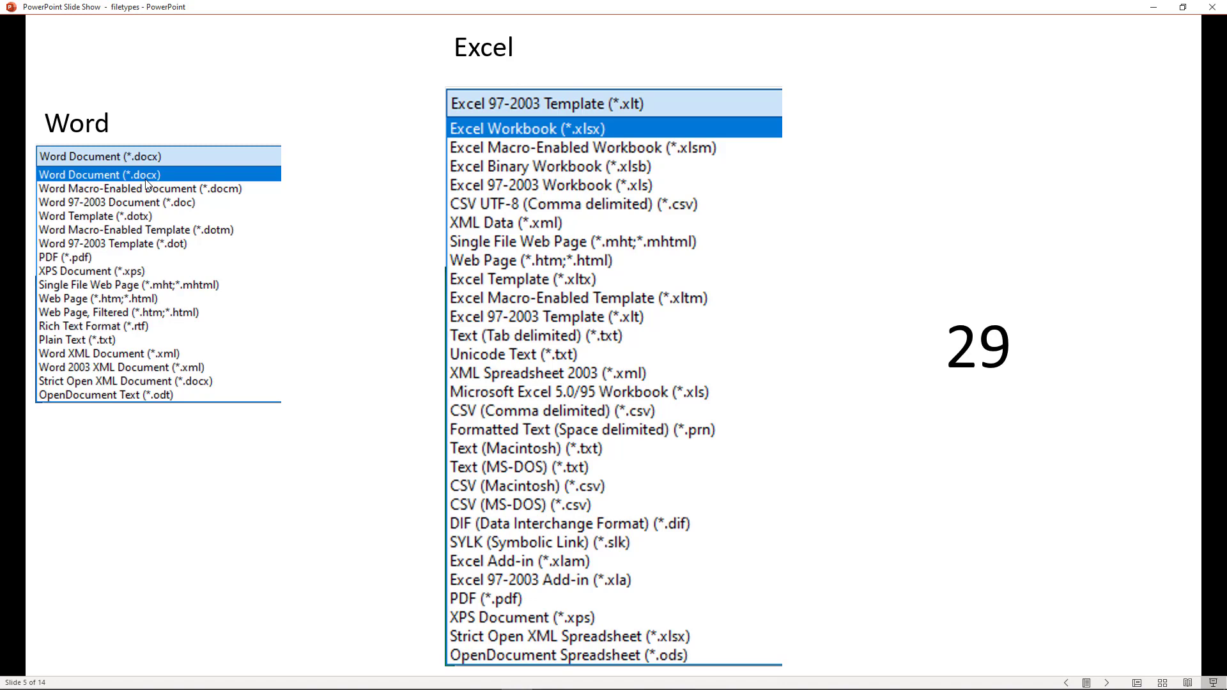
left_click(98, 182)
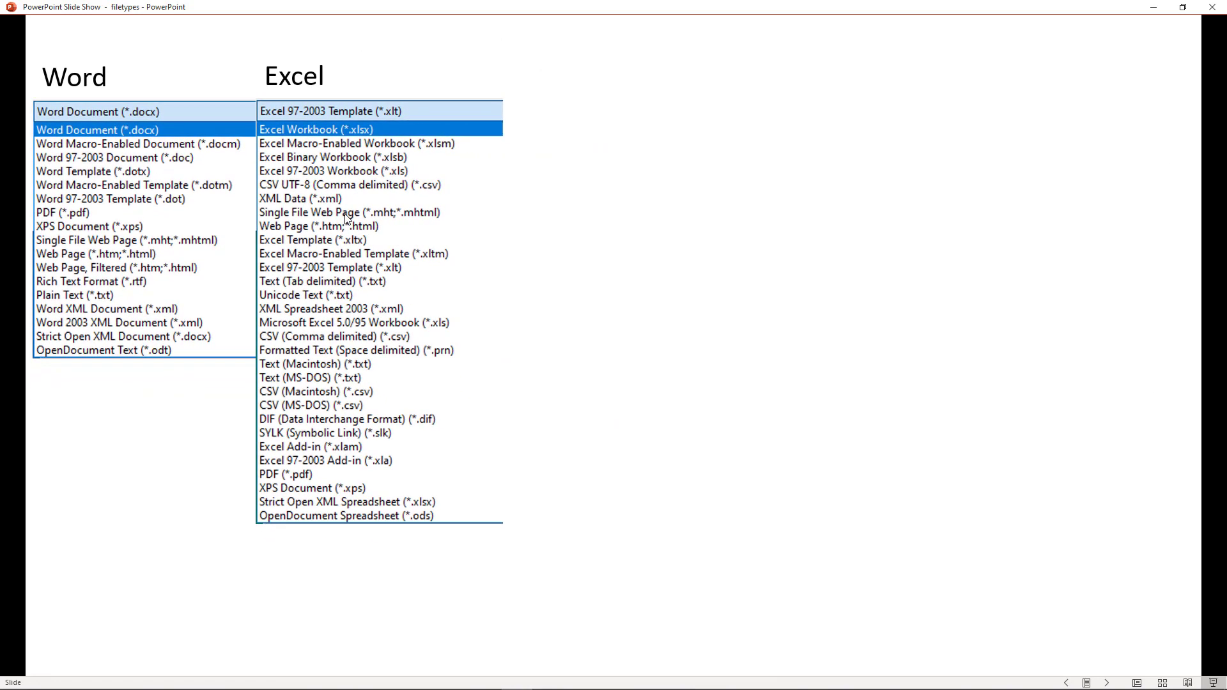
Step: Show PowerPoint's 29 file types and line them up beside the Word and Excel lists on slide 8
left_click(362, 212)
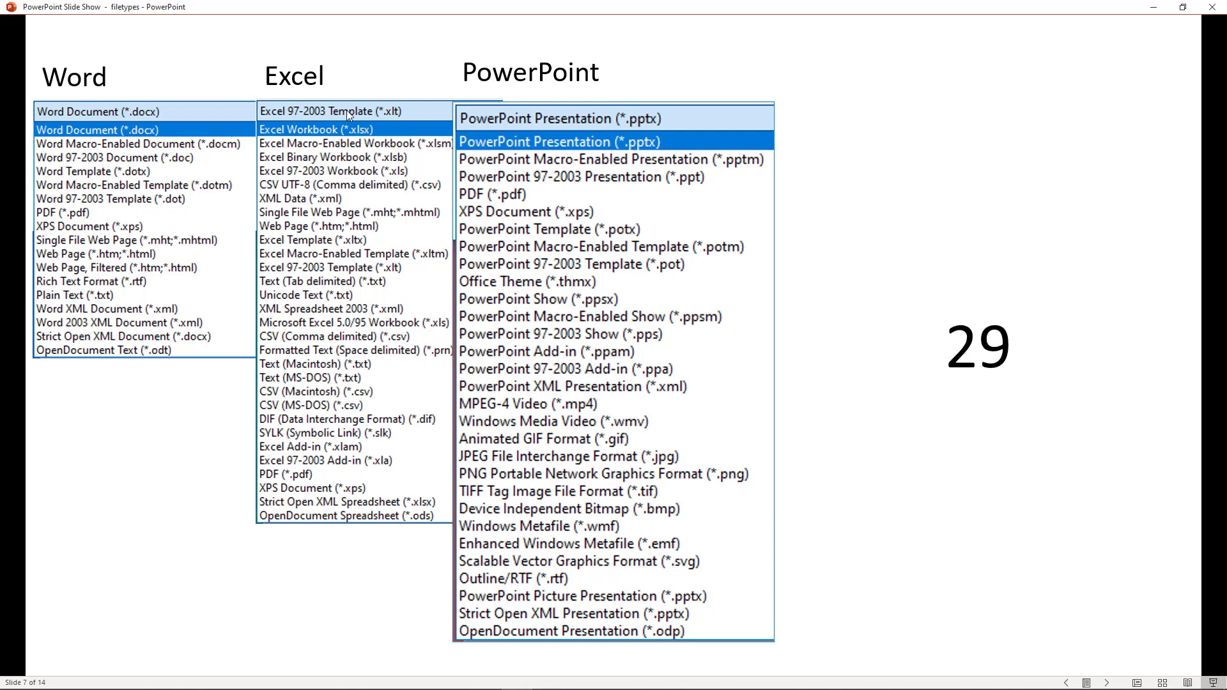
left_click(551, 119)
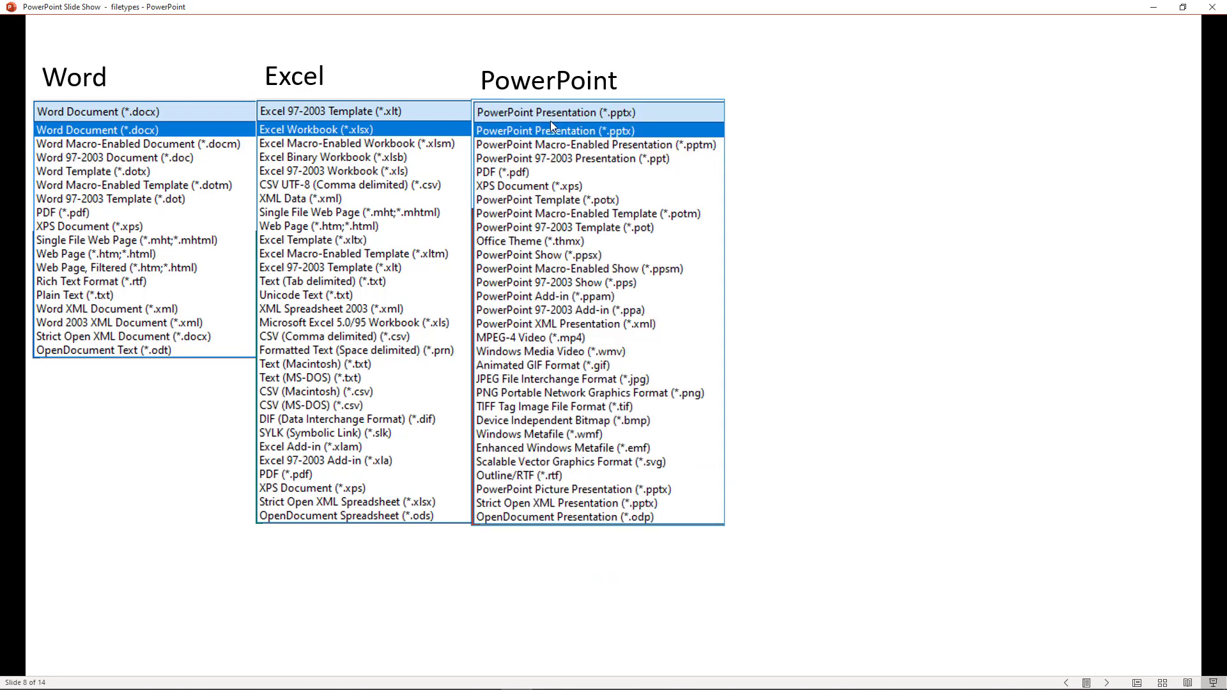
Step: Show Outlook's 6 file types and move them into the row as a fourth column
left_click(550, 121)
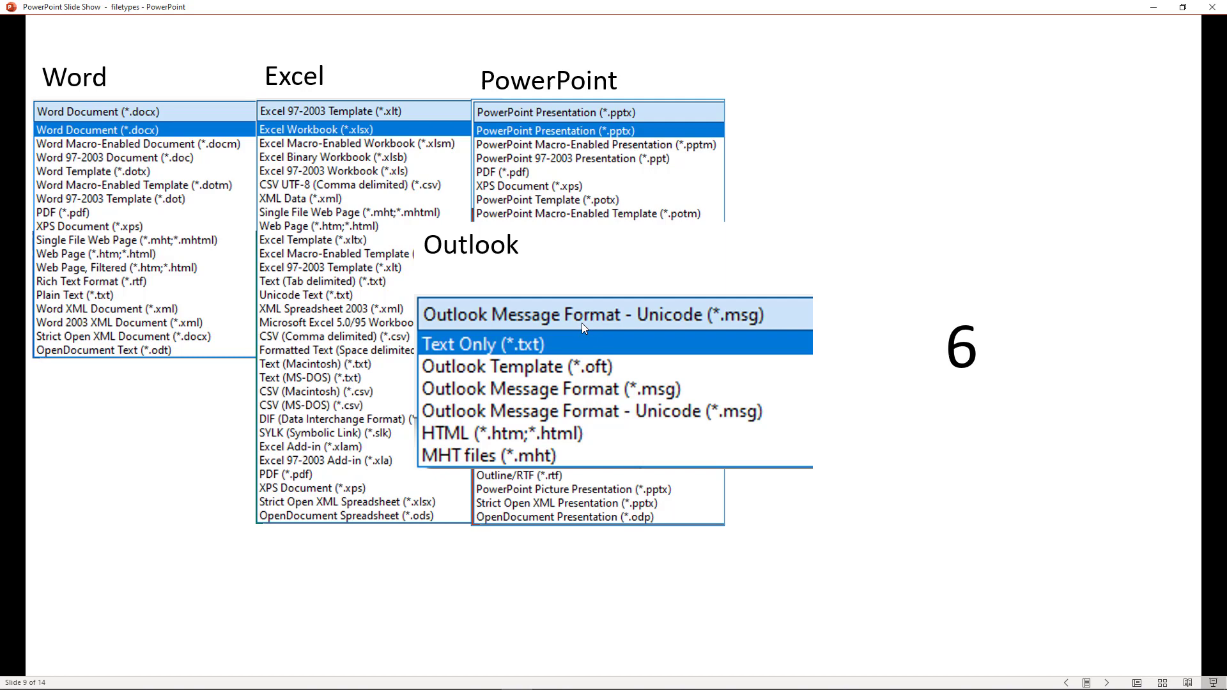
left_click(551, 449)
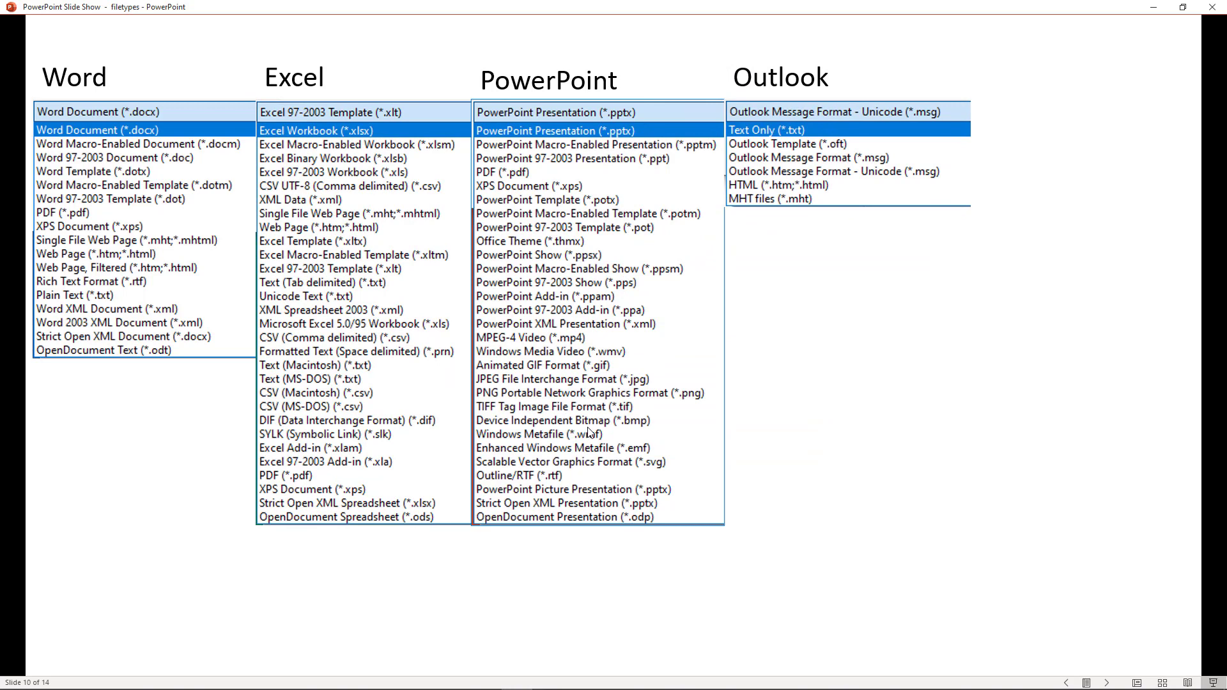
Step: Show Access's database file types and move that panel below the Outlook list
left_click(590, 433)
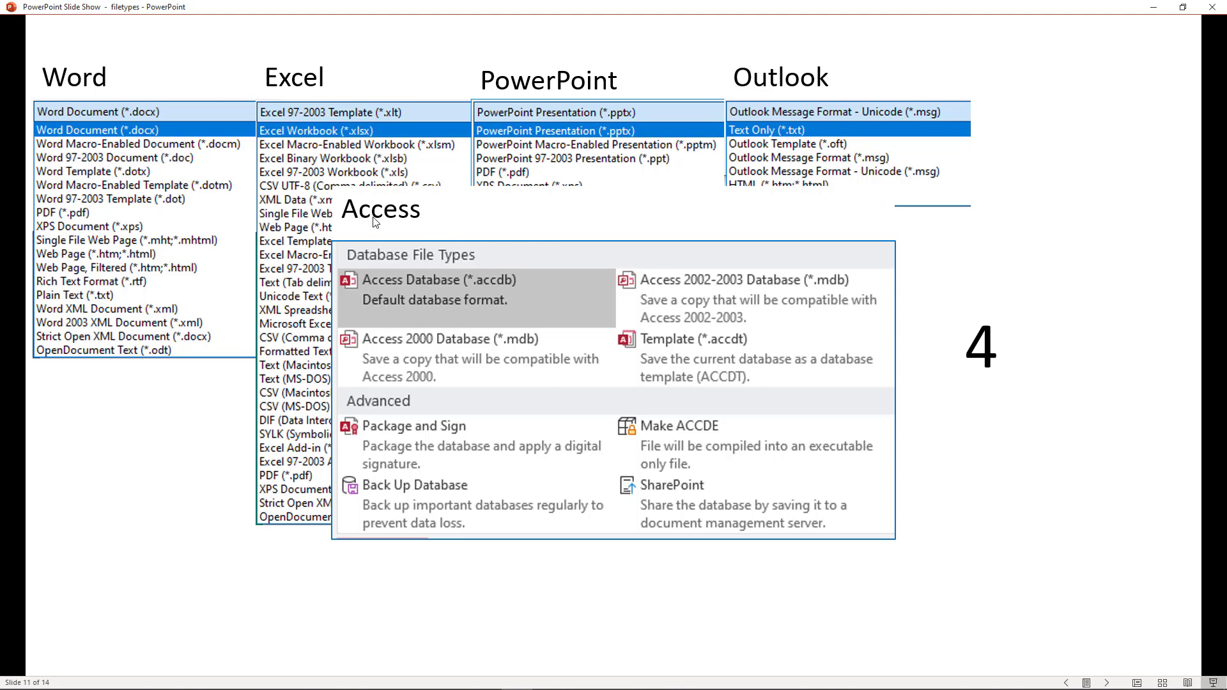
left_click(426, 241)
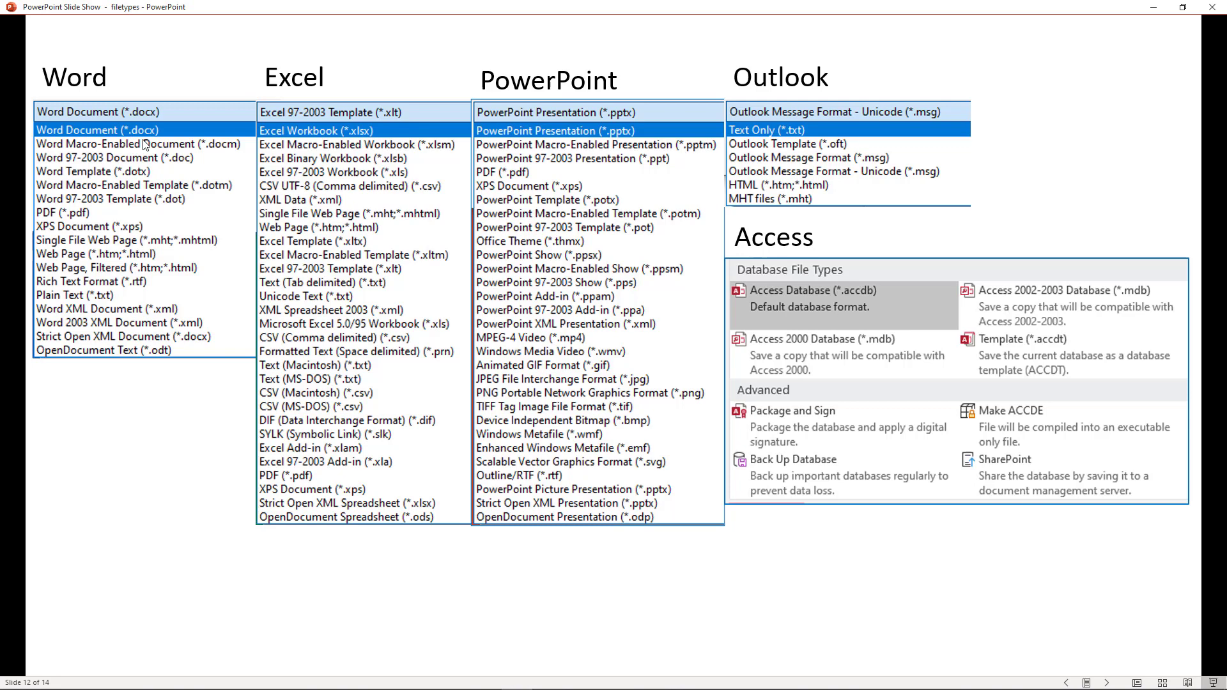
Step: Go to slide 14 'What you need to know:' and reveal its file-extension bullets one by one
left_click(186, 159)
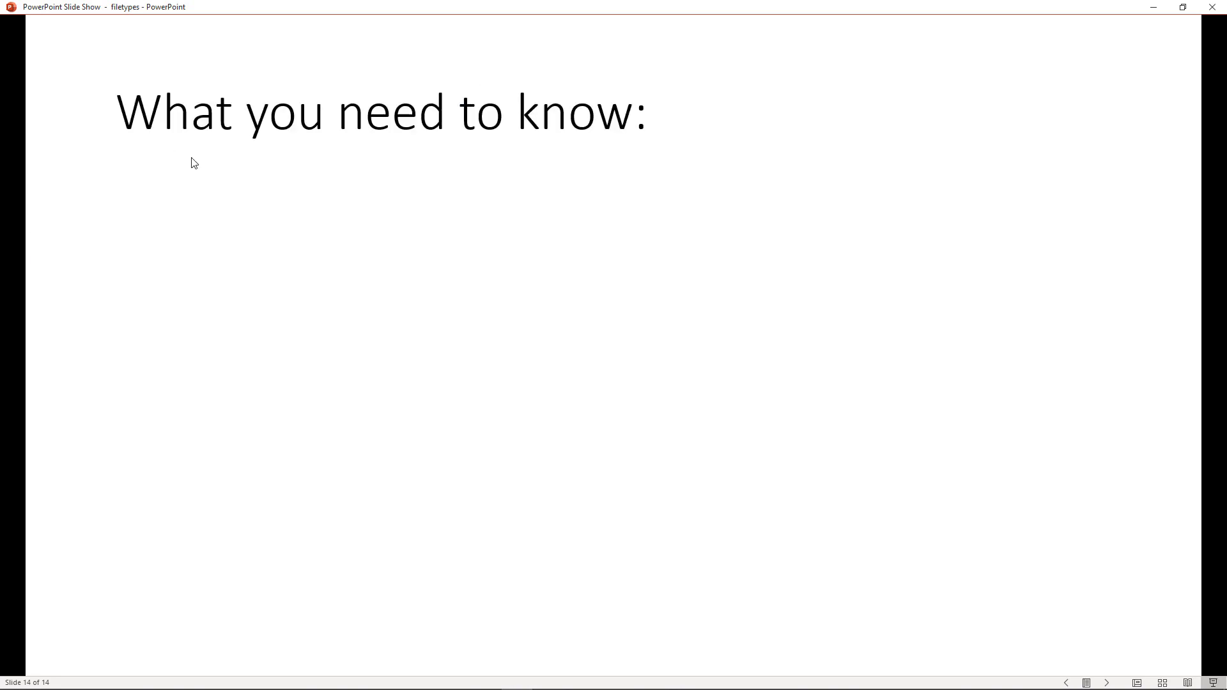
left_click(341, 236)
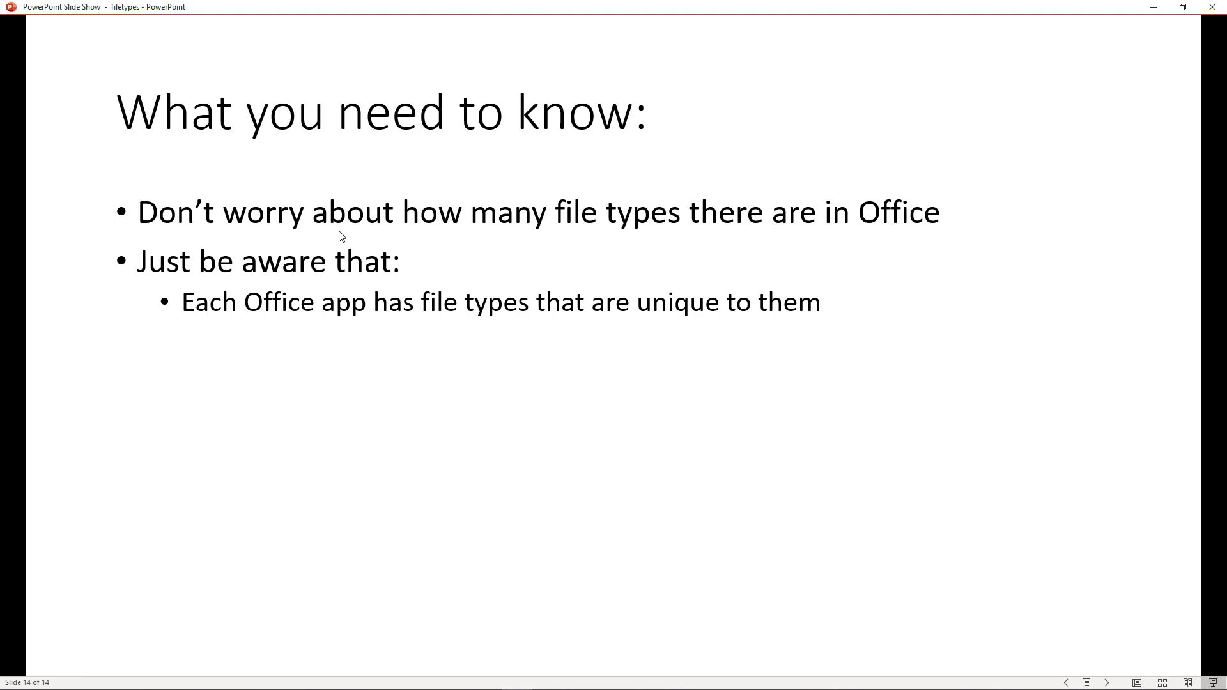
left_click(342, 237)
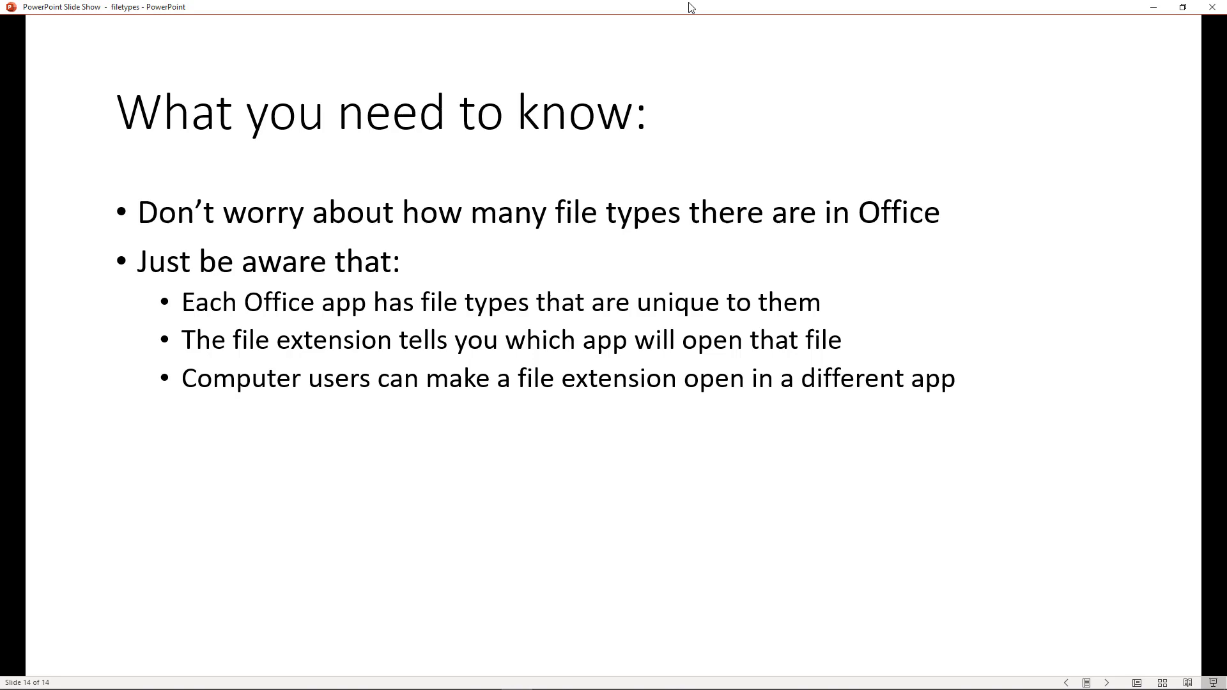
Step: Bring the File Extensions folder forward, sort it by name, and select the Word Random text file
left_click(1153, 7)
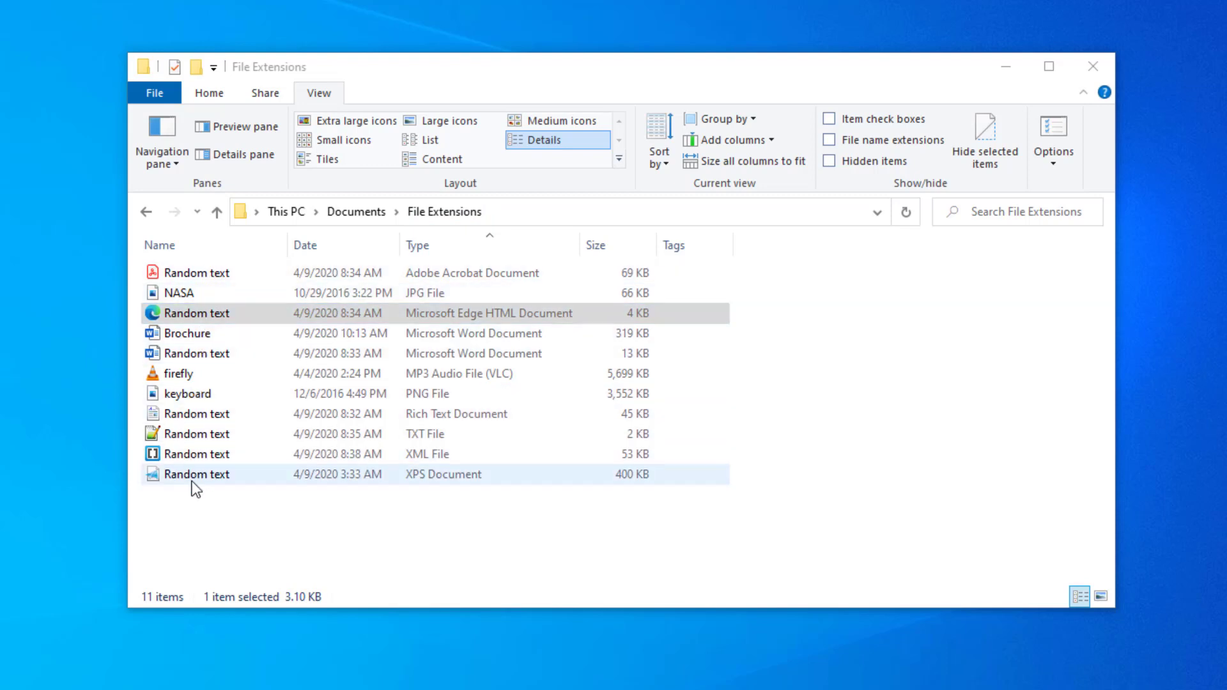
left_click(218, 248)
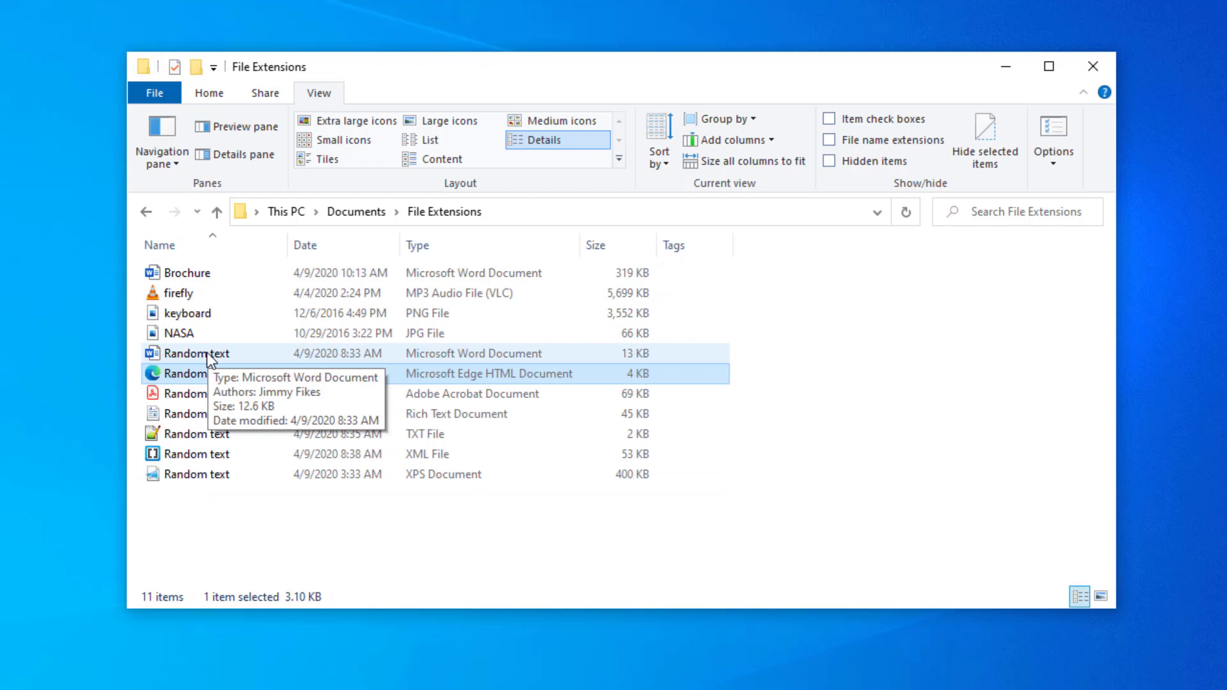
left_click(232, 354)
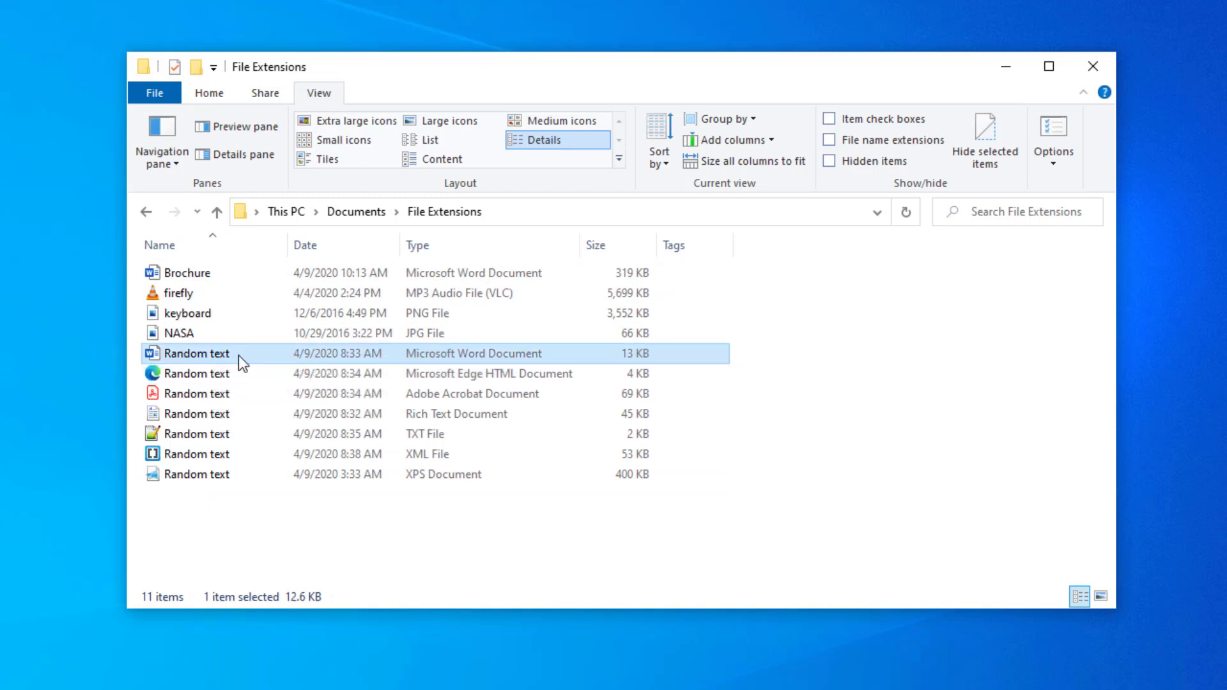
mouse_move(210, 354)
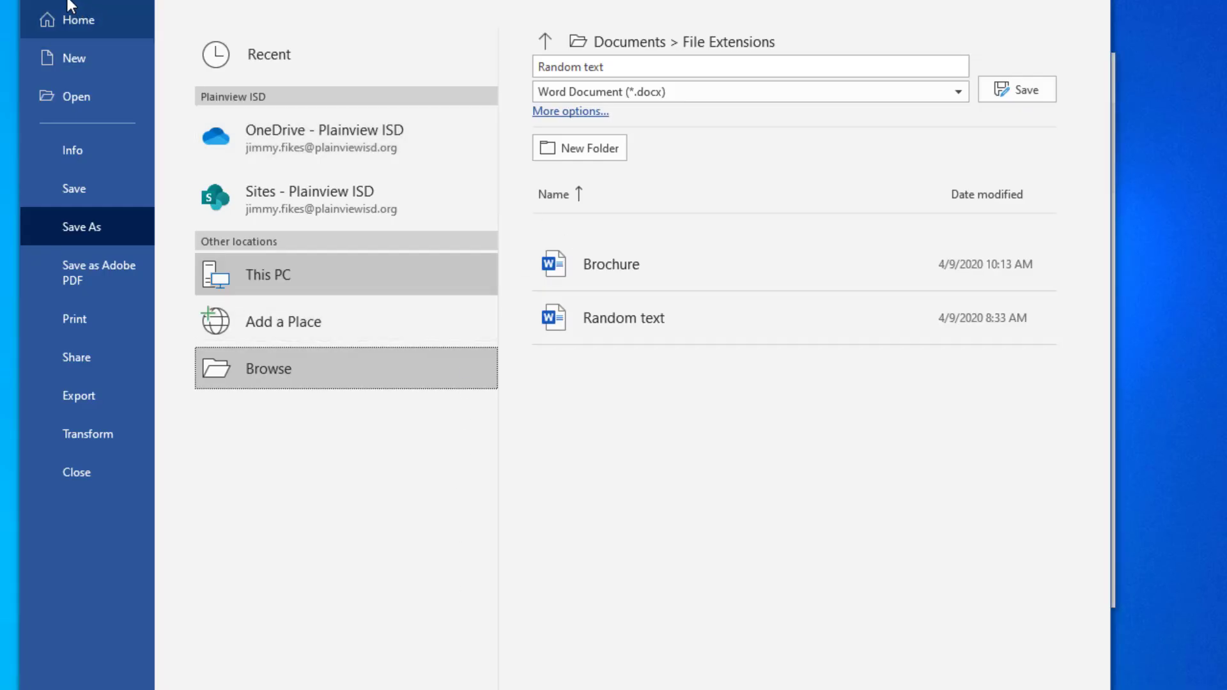
key("Escape")
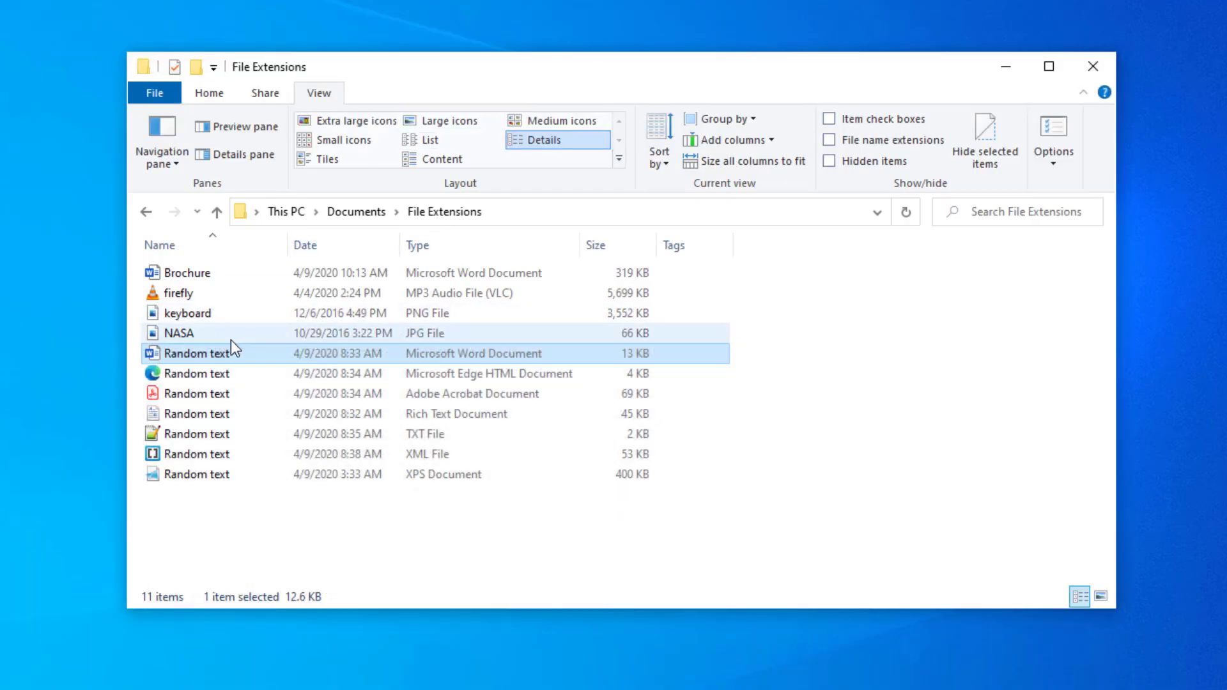
Step: Select the HTML, PDF and Word 'Random text' files, then drag the folder window right
left_click(244, 376)
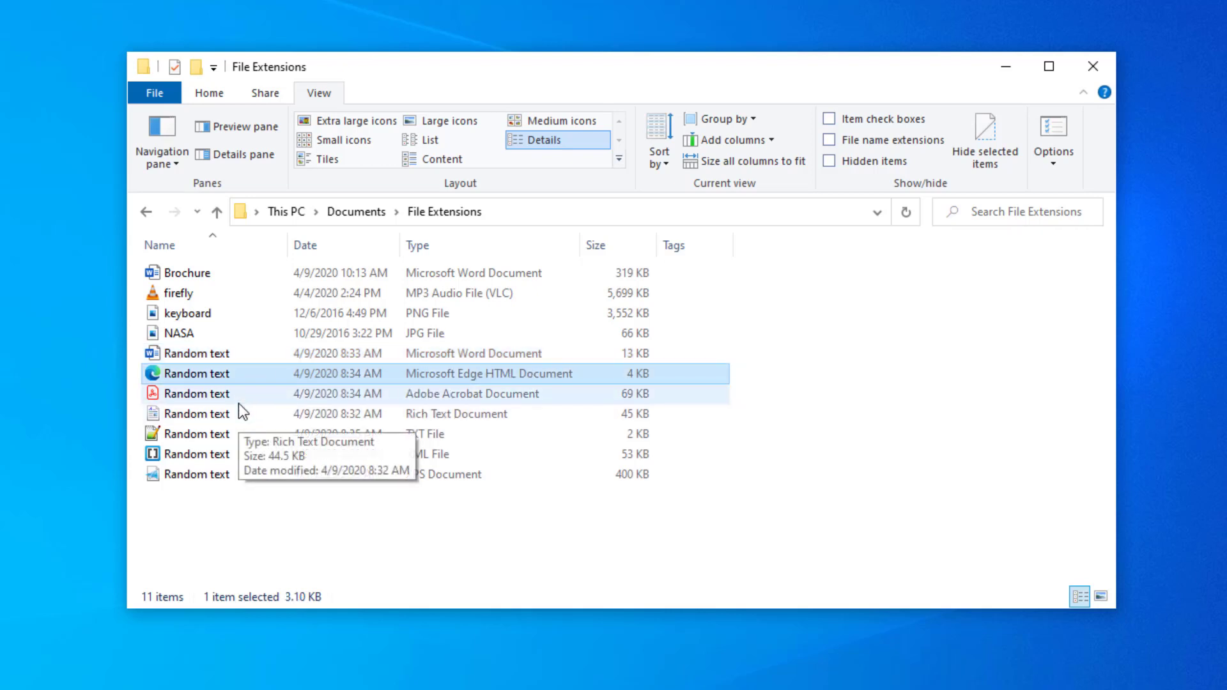
left_click(428, 395)
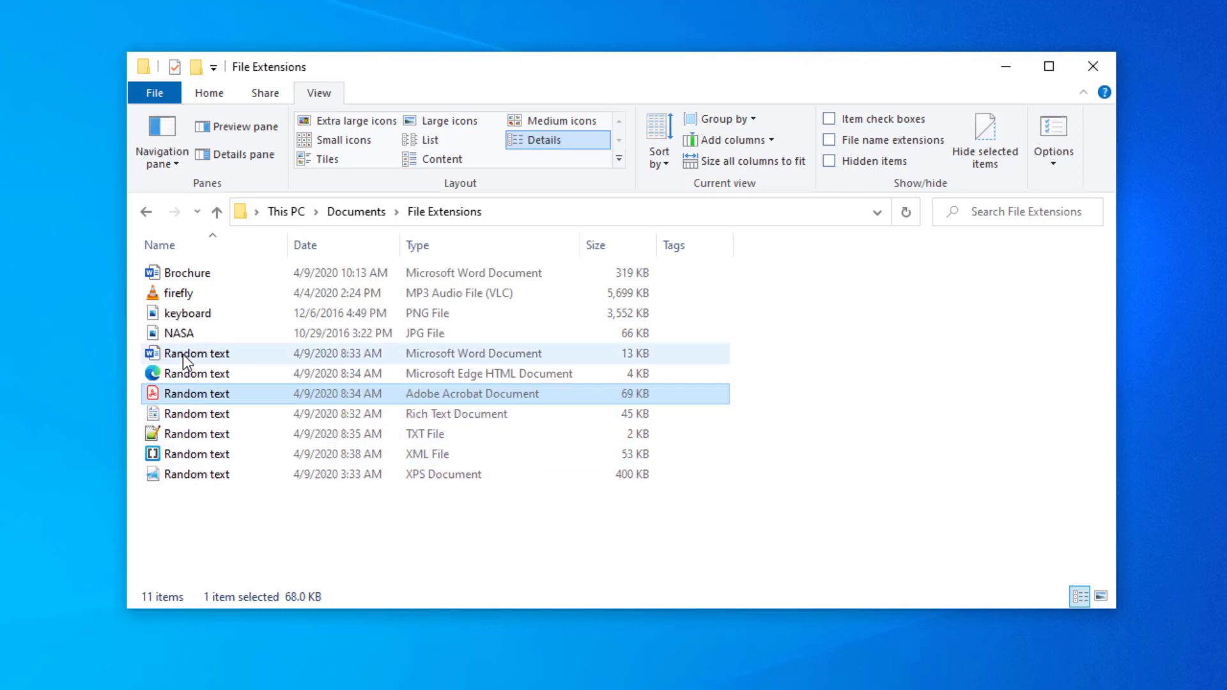
mouse_move(197, 398)
mouse_move(156, 355)
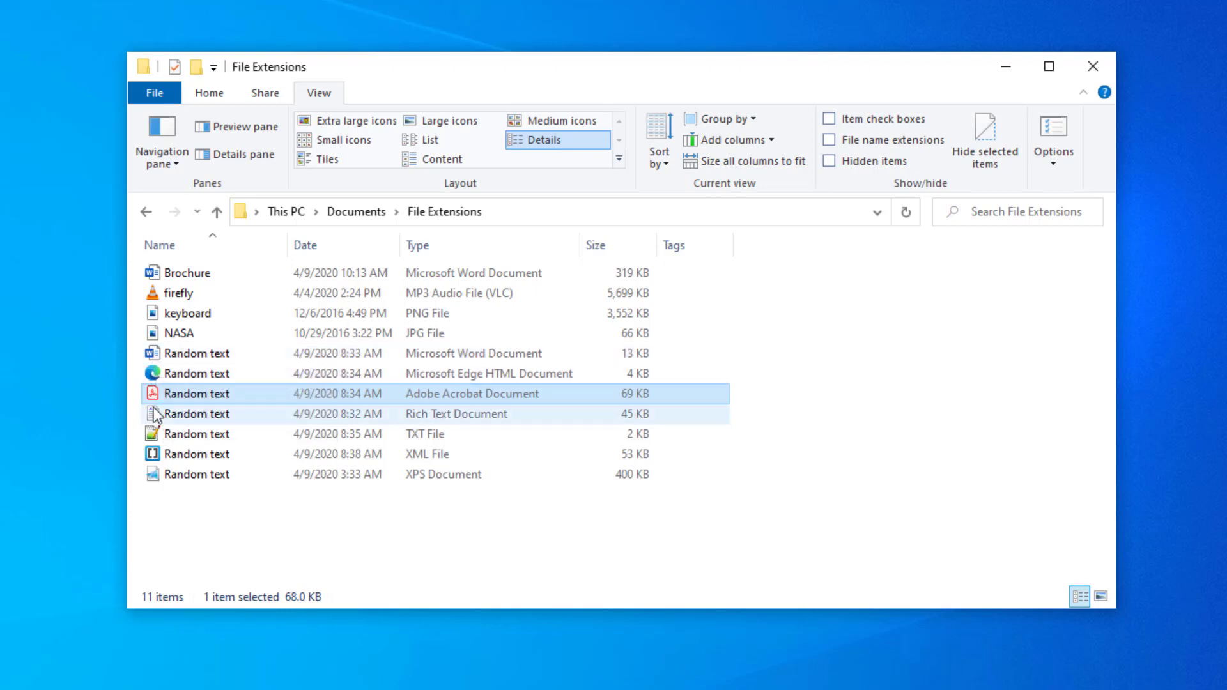
mouse_move(158, 422)
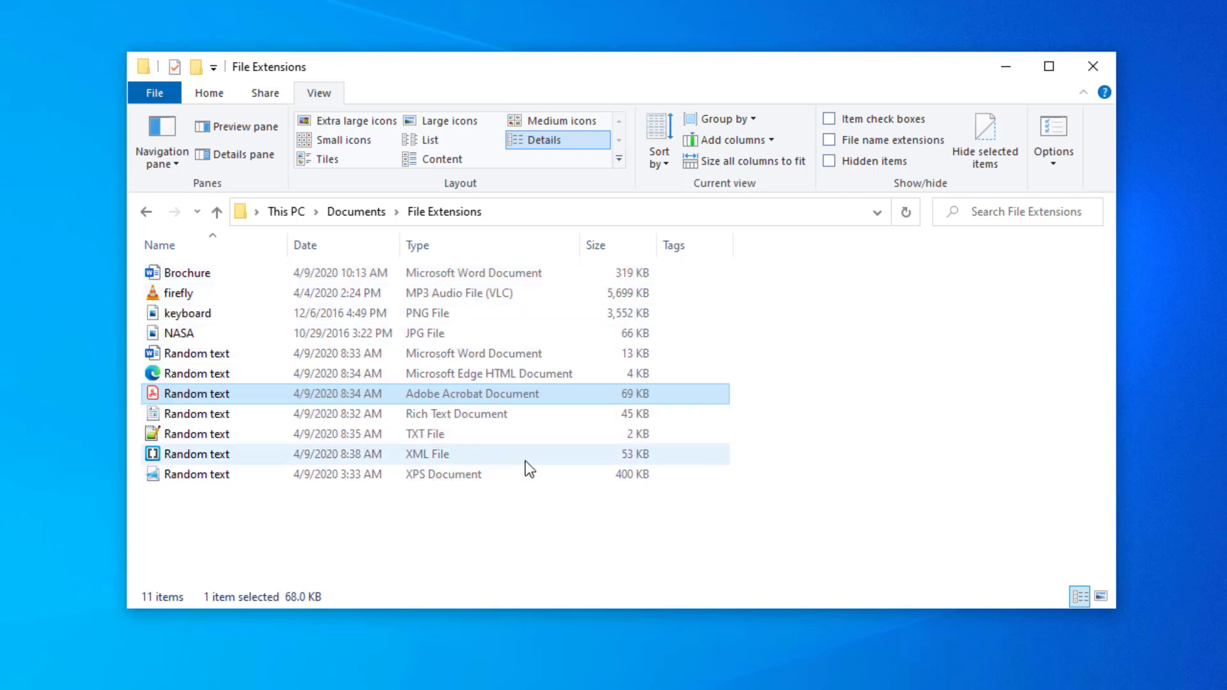
left_click(494, 354)
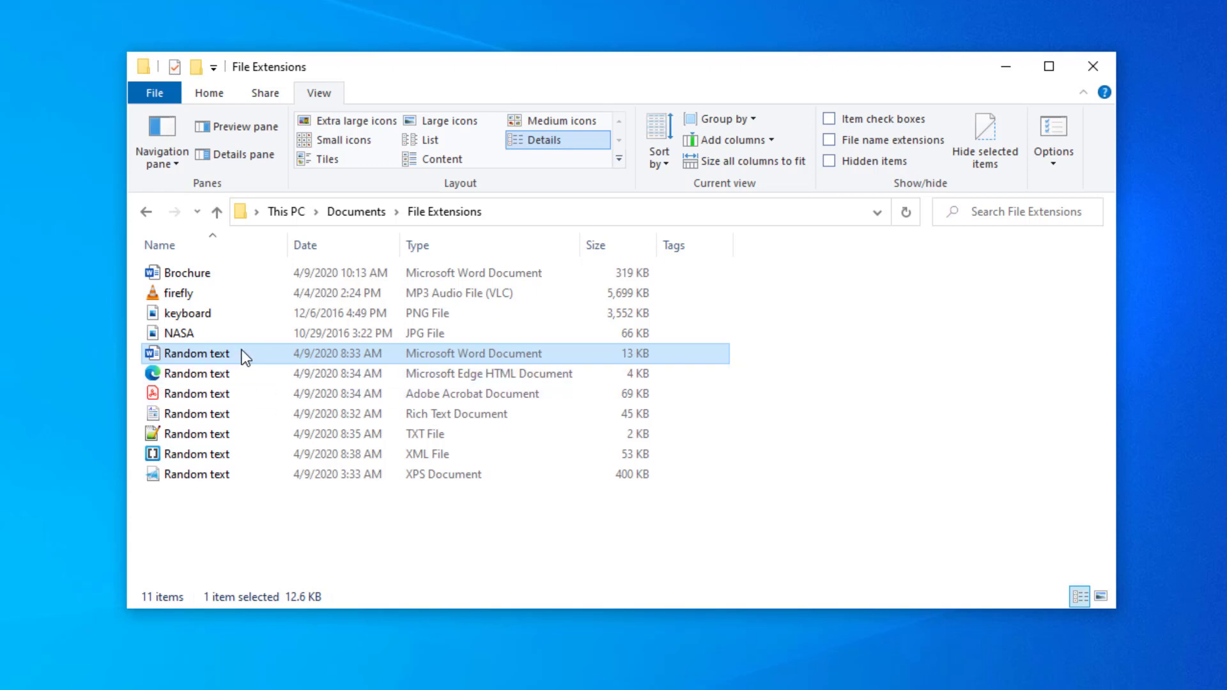
mouse_move(234, 355)
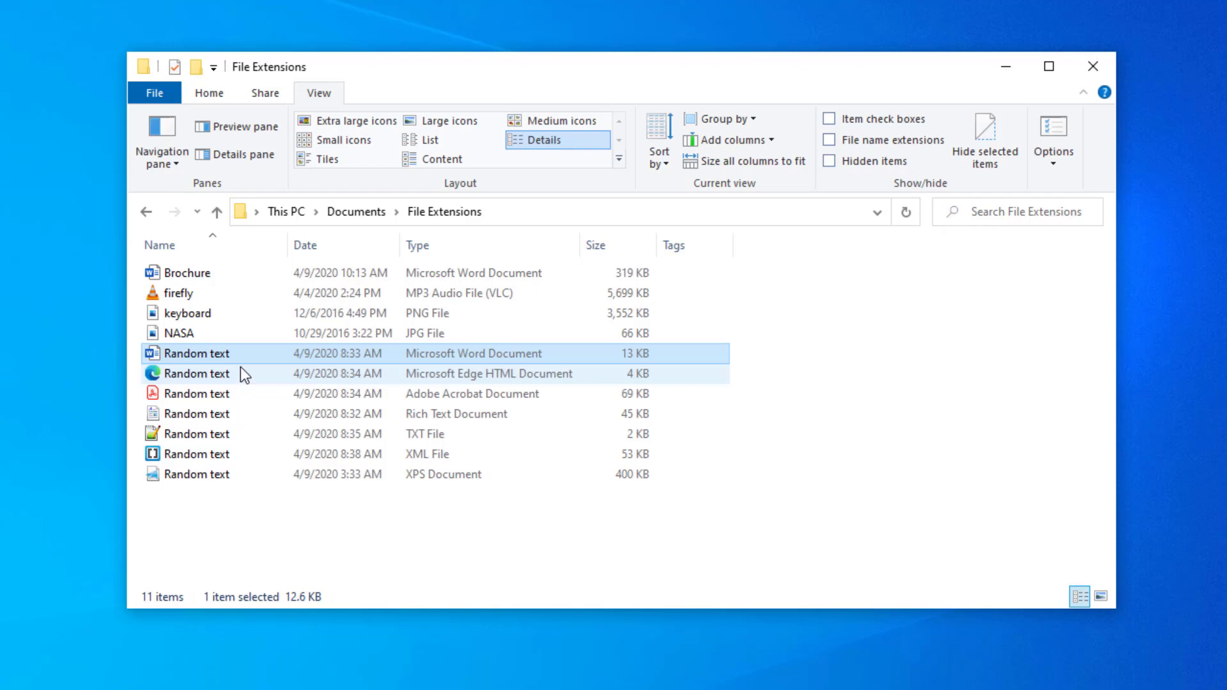
mouse_move(240, 368)
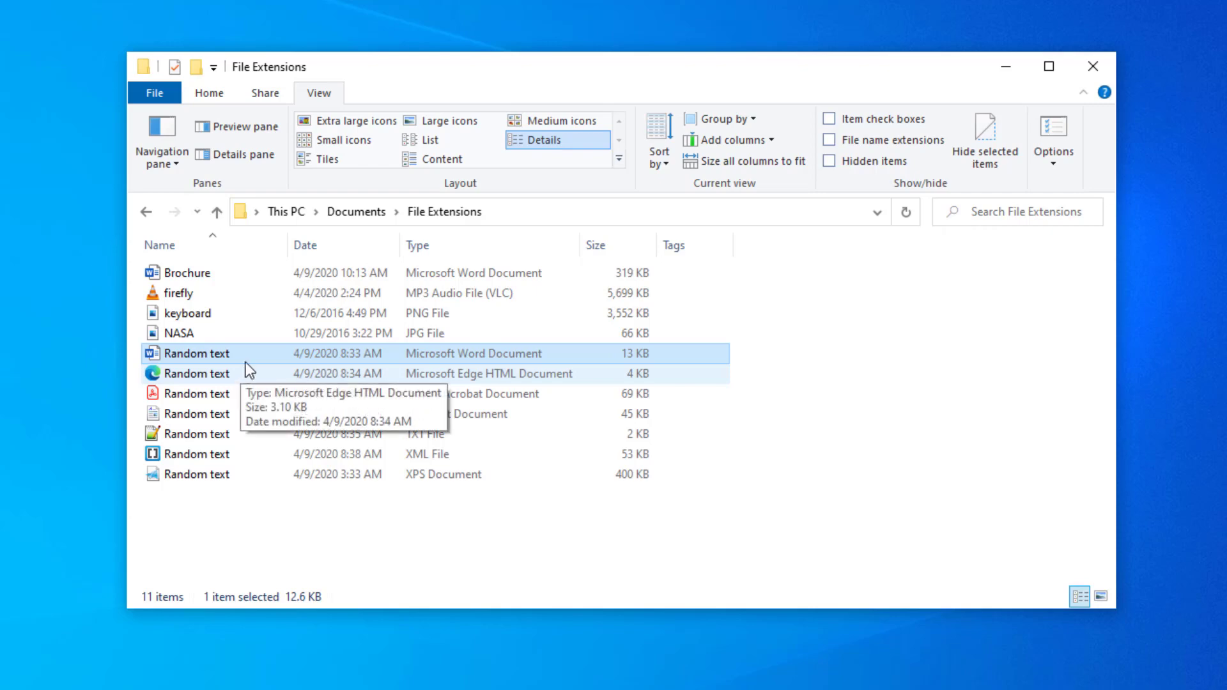
left_click_drag(457, 66, 855, 83)
Step: Move the Command Prompt window left beside the File Extensions folder window
left_click(525, 147)
left_click_drag(545, 149, 135, 180)
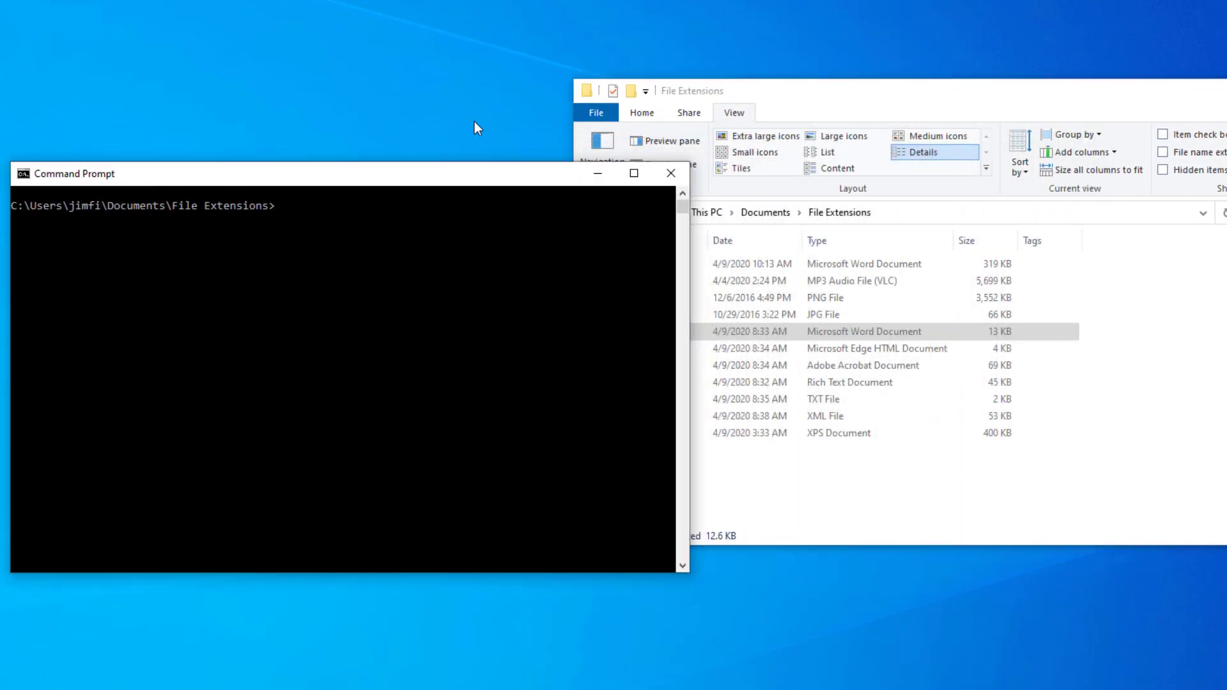
left_click(757, 94)
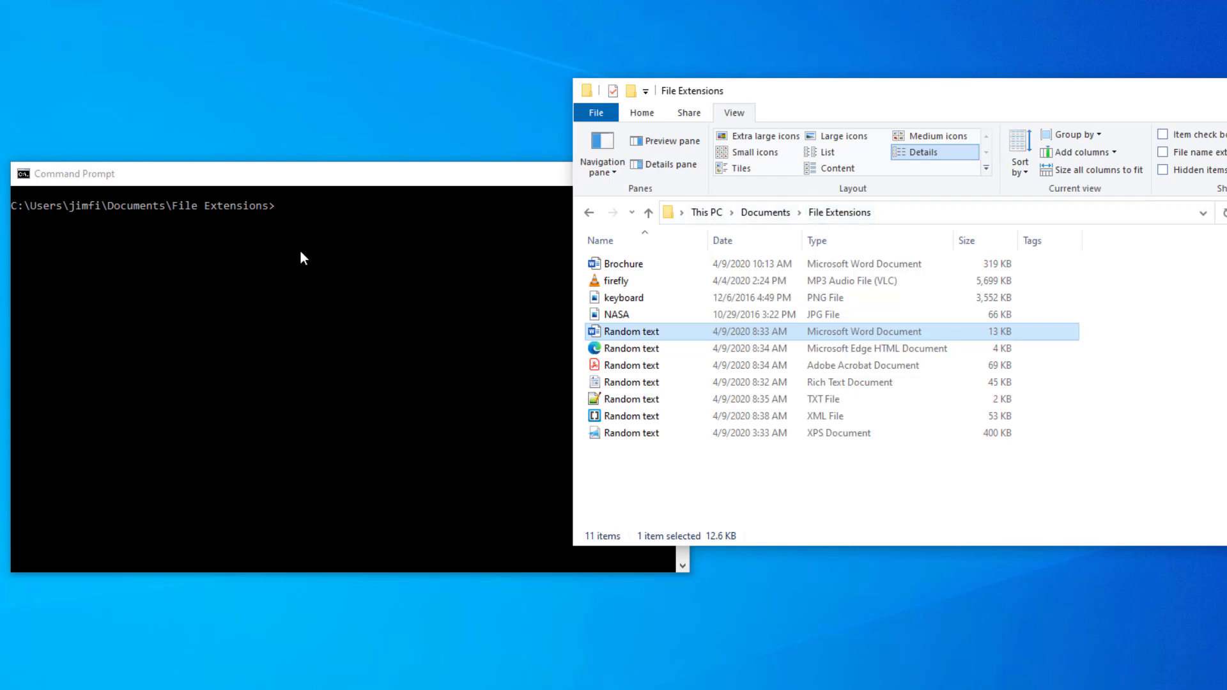
left_click(228, 243)
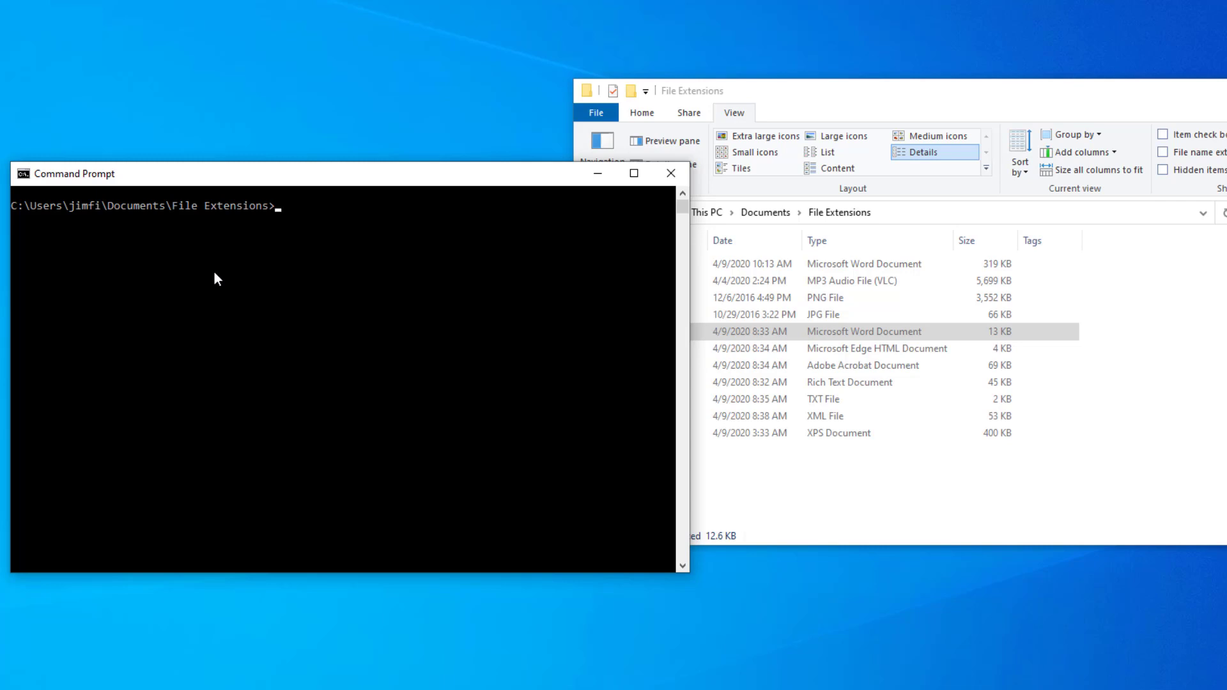
Step: Run dir in Command Prompt to list all 11 files with their extensions
left_click(345, 461)
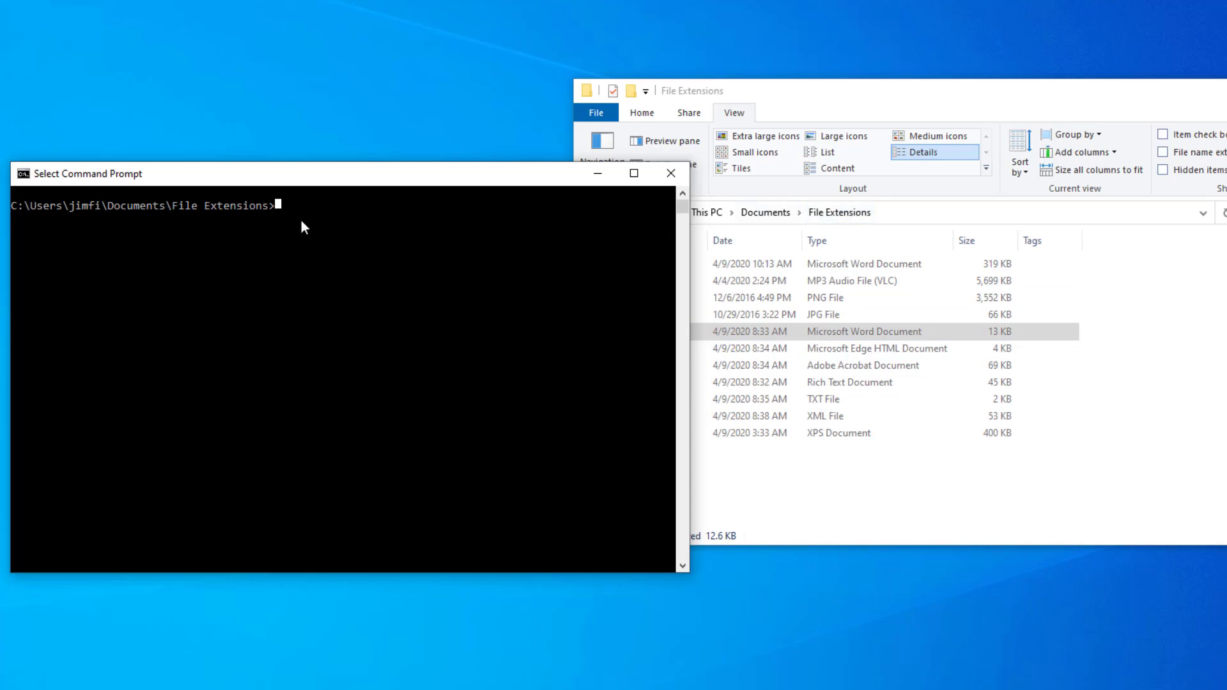
type("di")
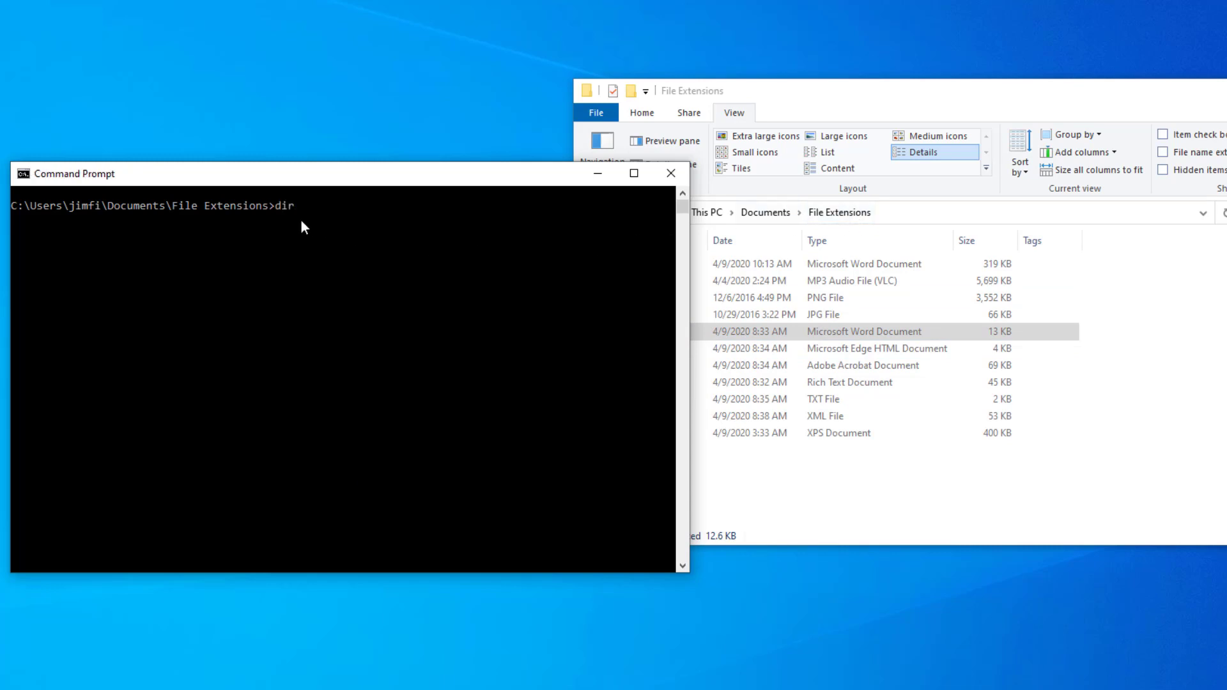
type("r")
key("Return")
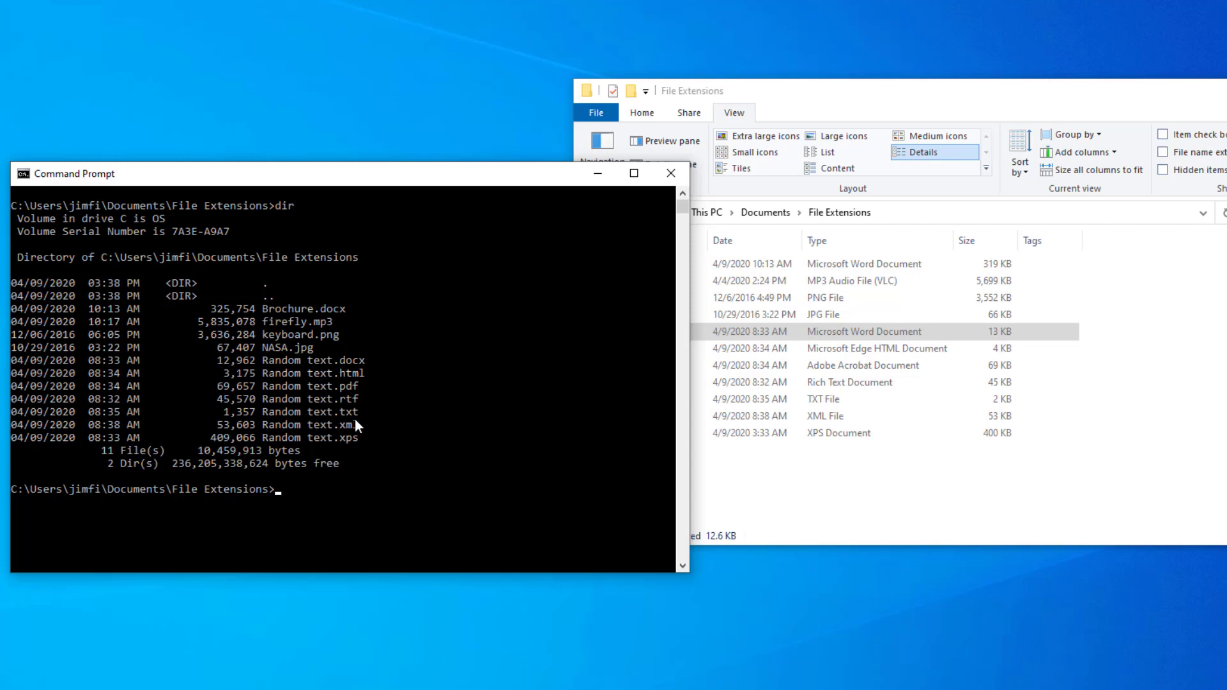
Step: Bring the folder forward, select the Random text files, and turn on File name extensions
left_click(806, 98)
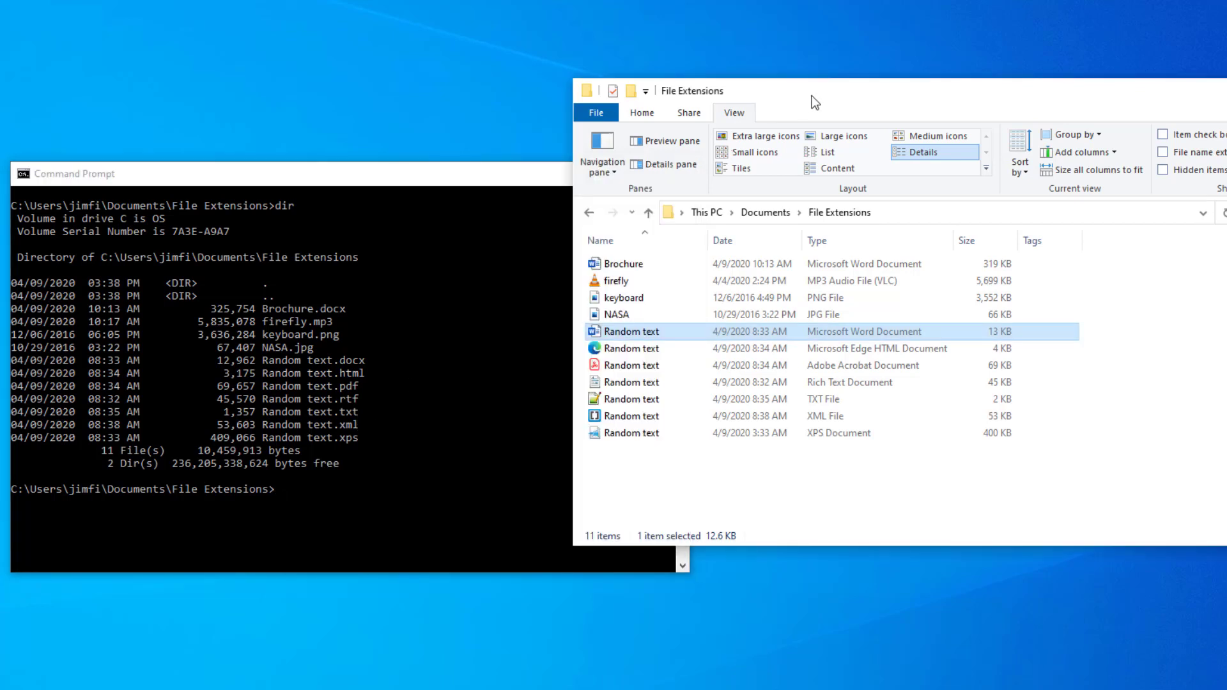
left_click_drag(815, 101, 814, 101)
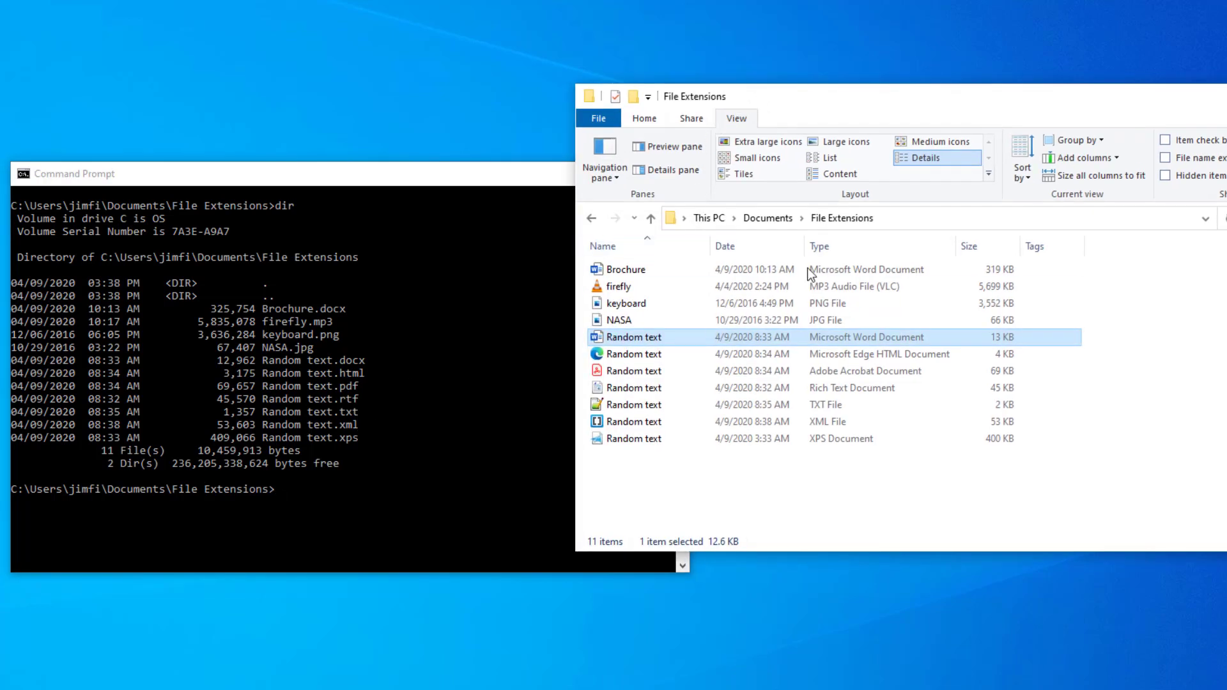
left_click(664, 427)
left_click(664, 387)
left_click(666, 342)
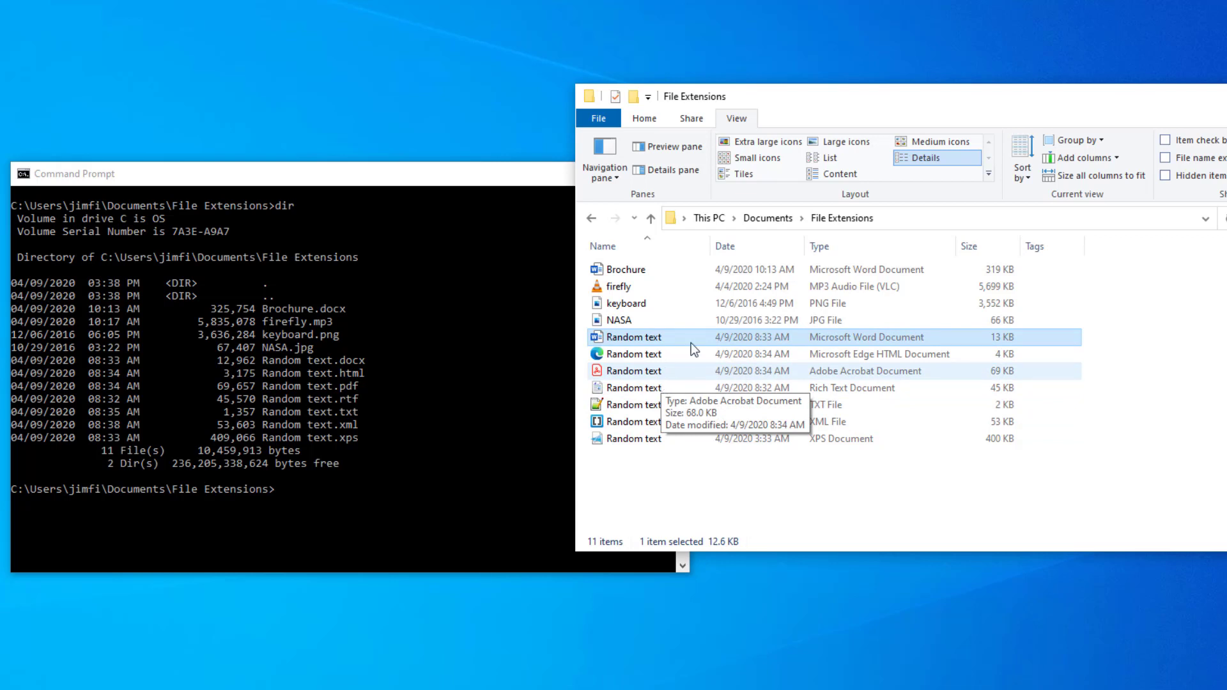
left_click_drag(770, 98, 747, 94)
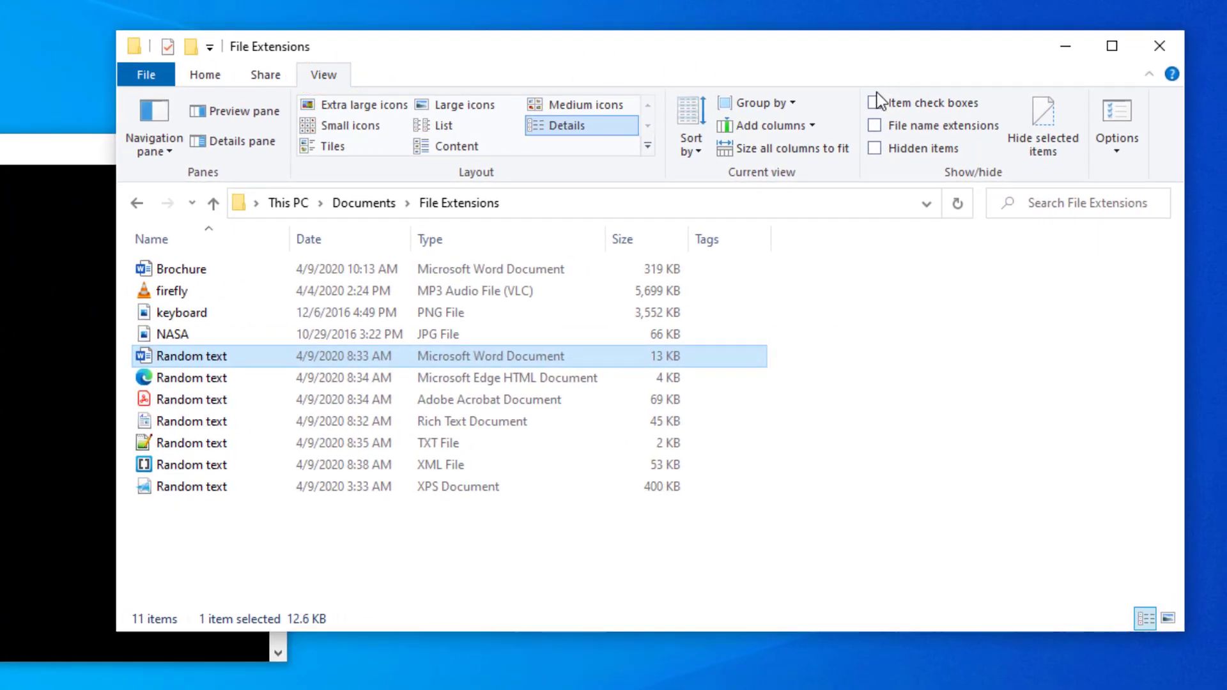
left_click(879, 125)
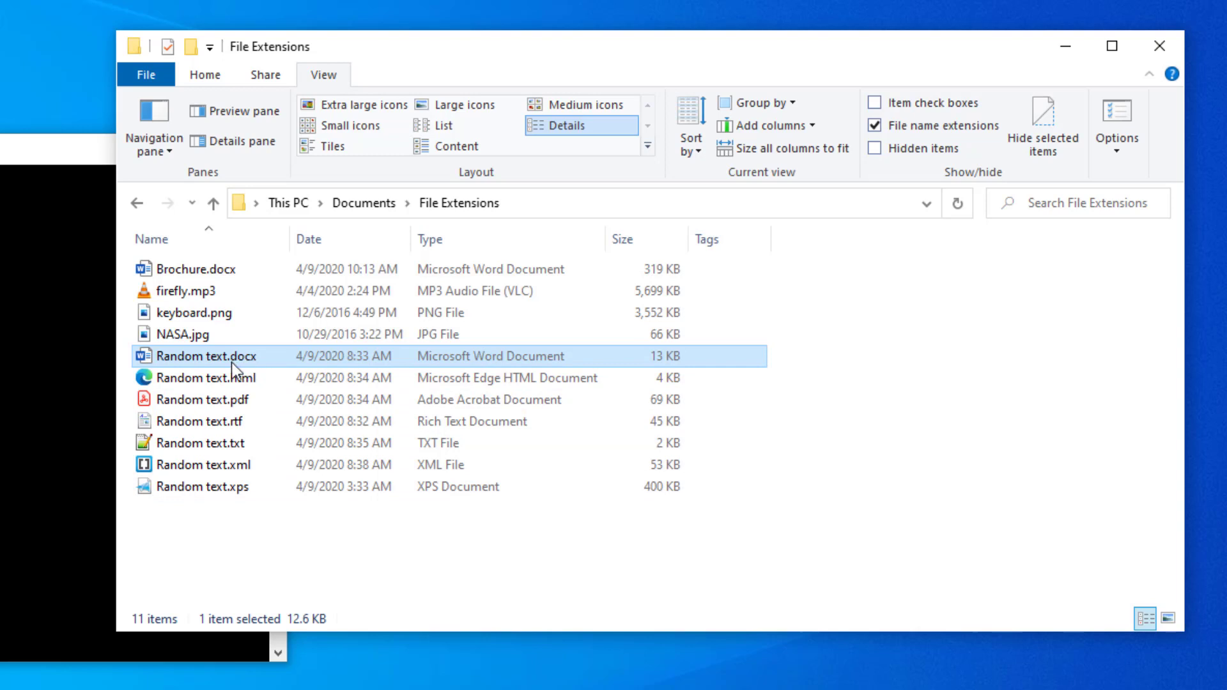
mouse_move(235, 364)
Step: Turn off File name extensions, then untick 'Hide extensions for known file types' in Folder Options and apply
left_click(875, 125)
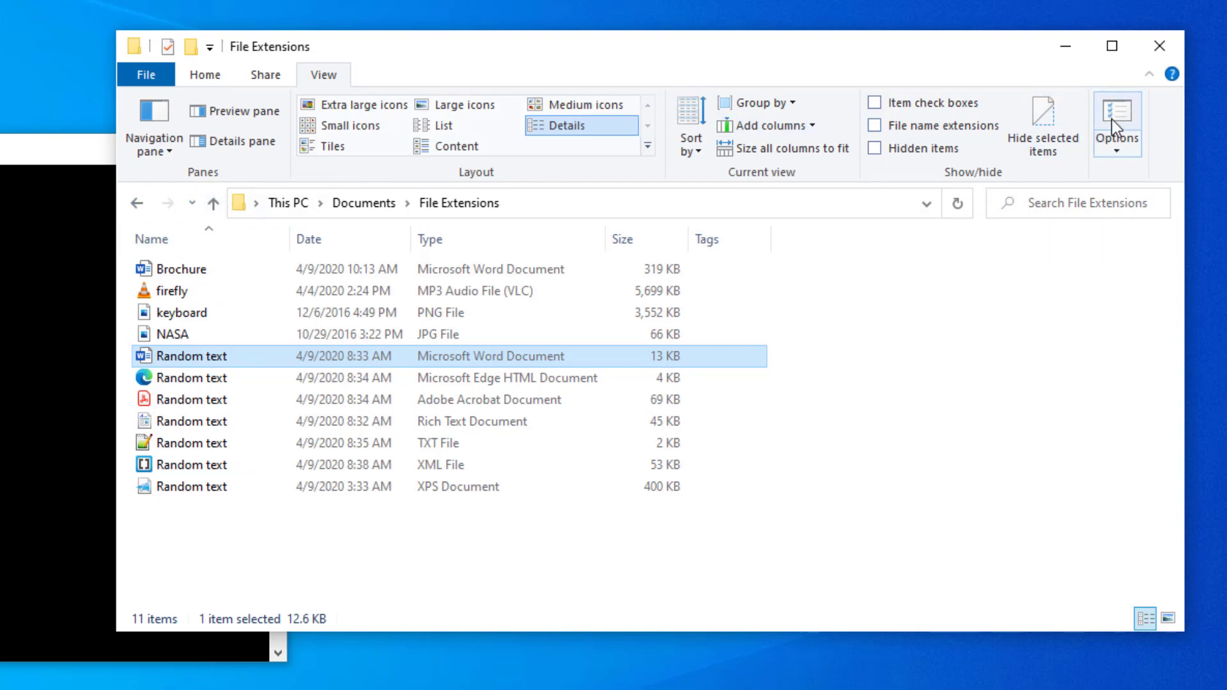
left_click(1119, 157)
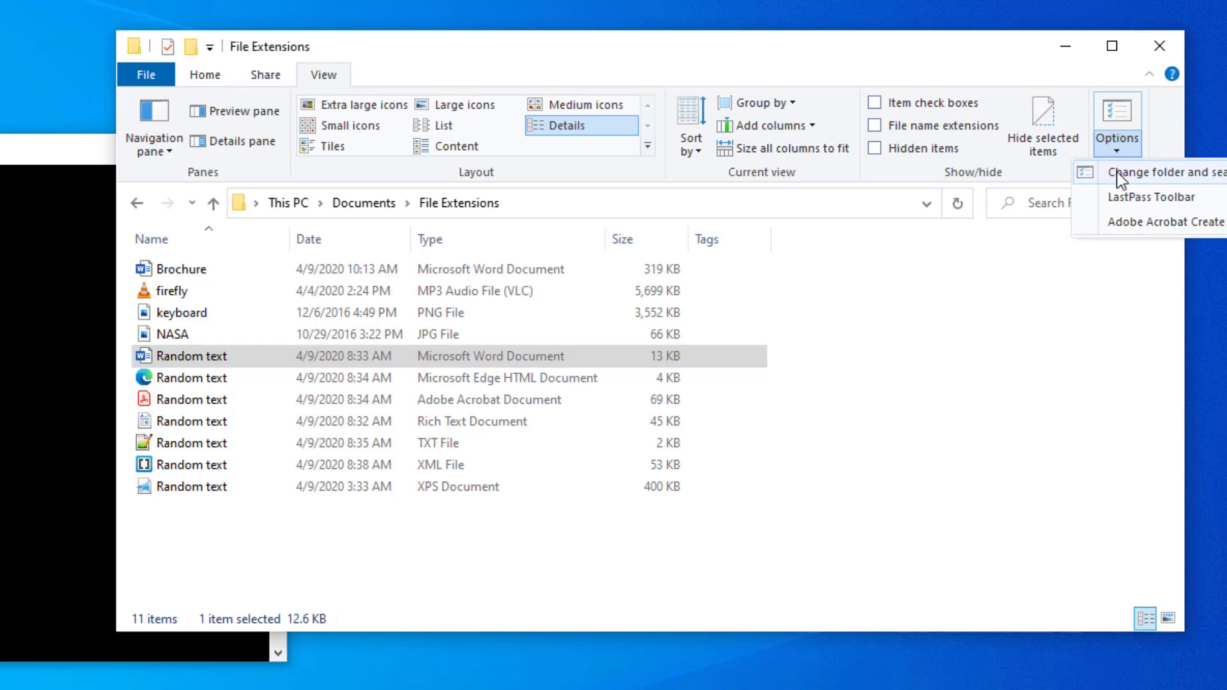
left_click(1150, 174)
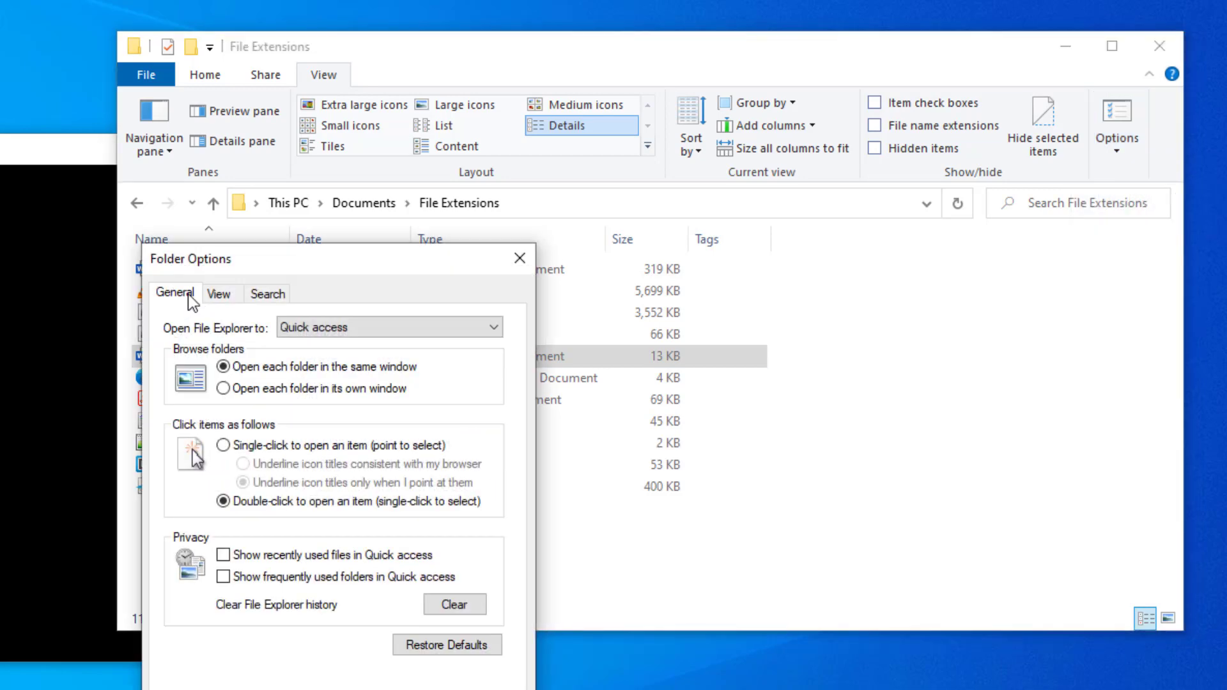
left_click(228, 296)
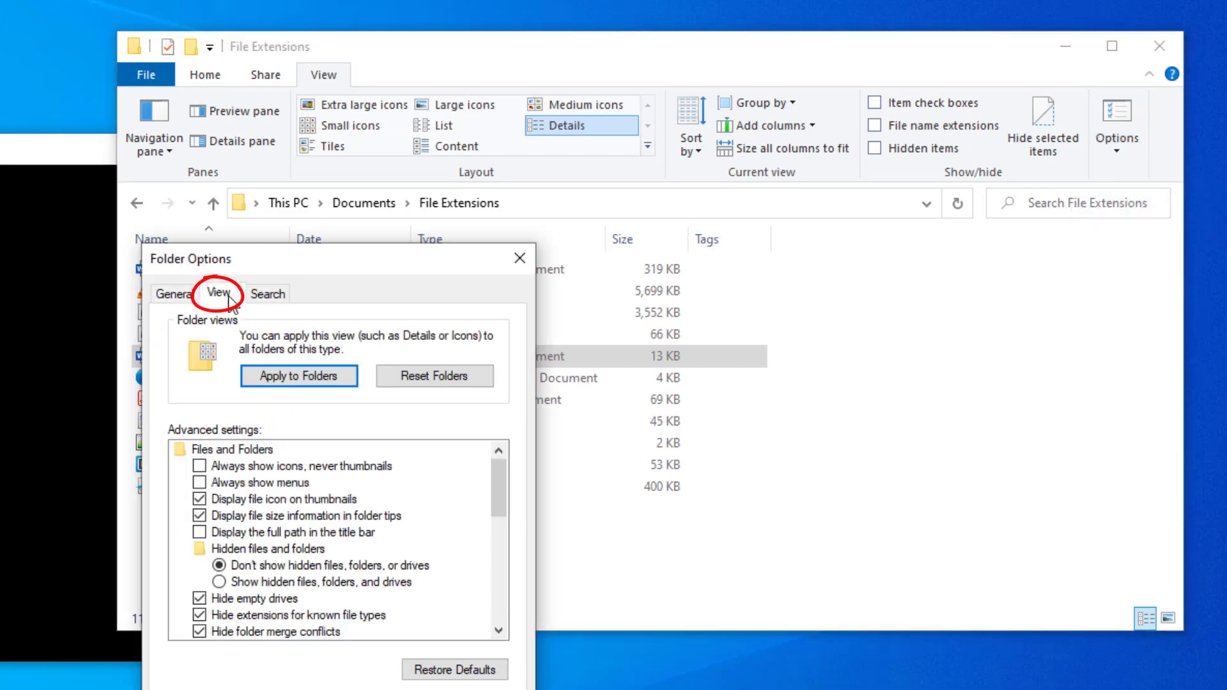
left_click(200, 616)
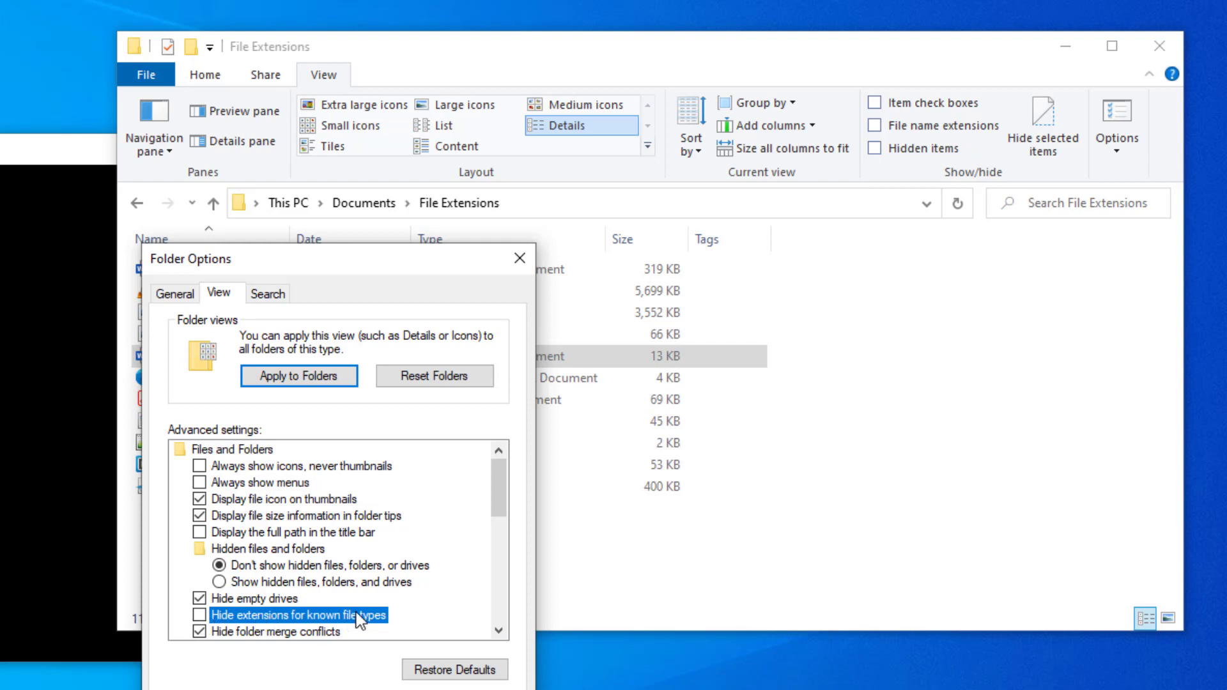
key("alt+a")
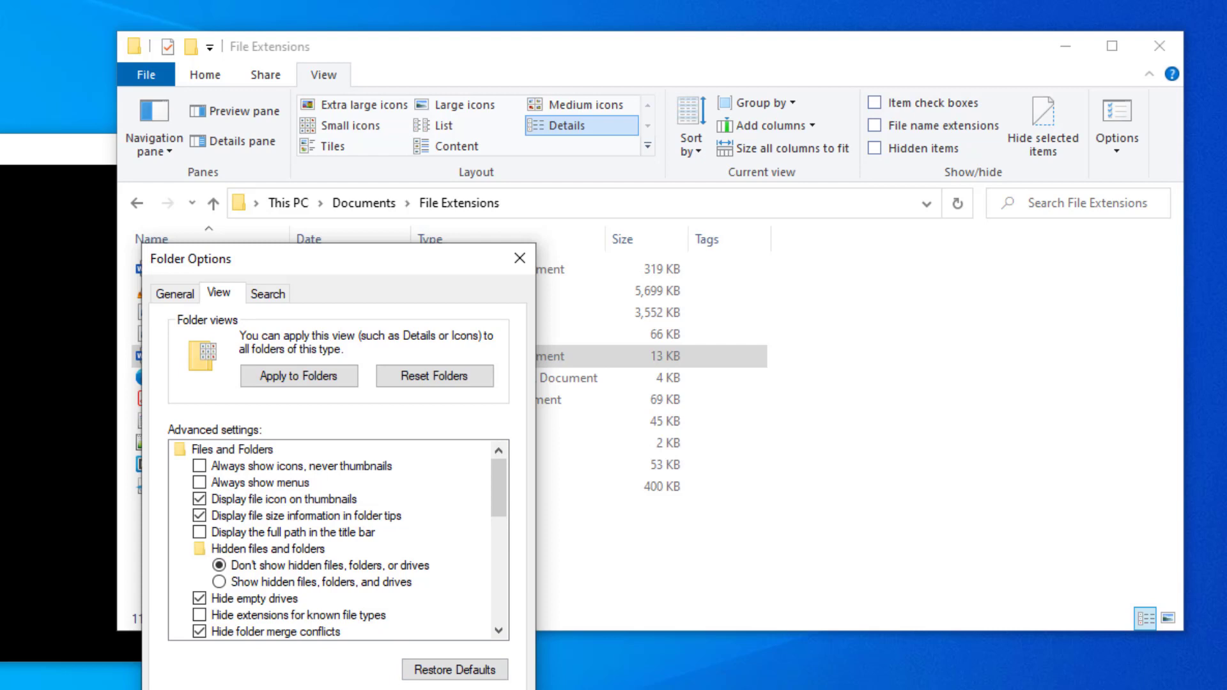
key("Return")
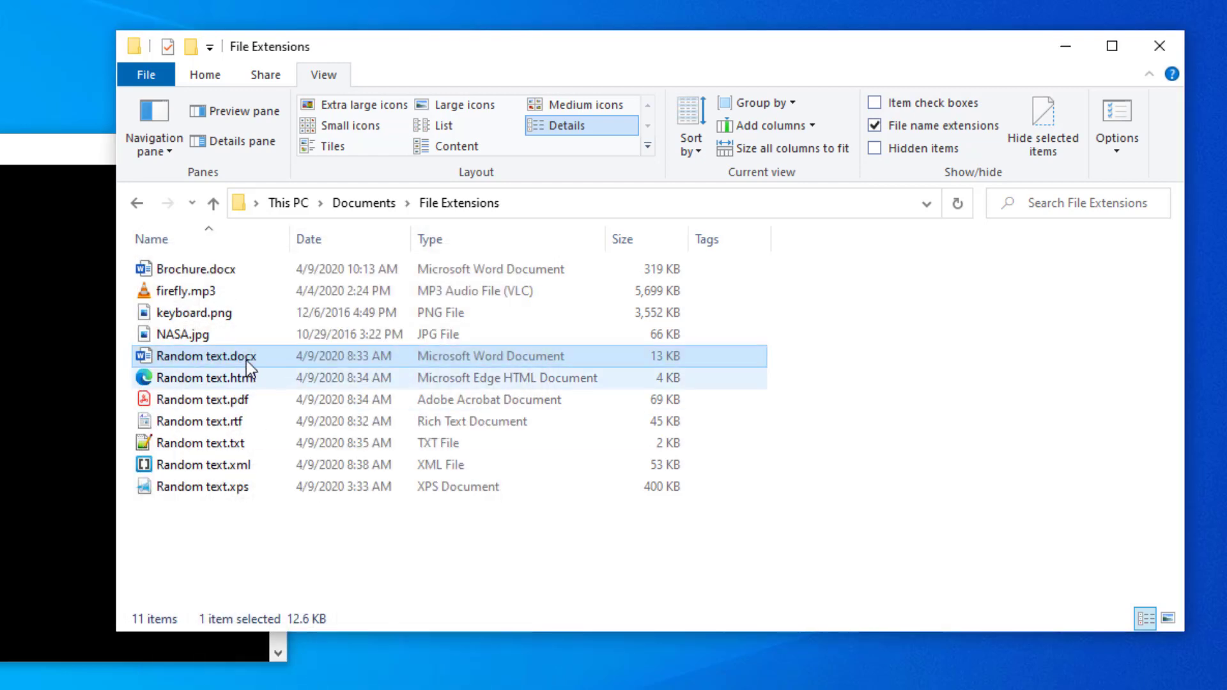